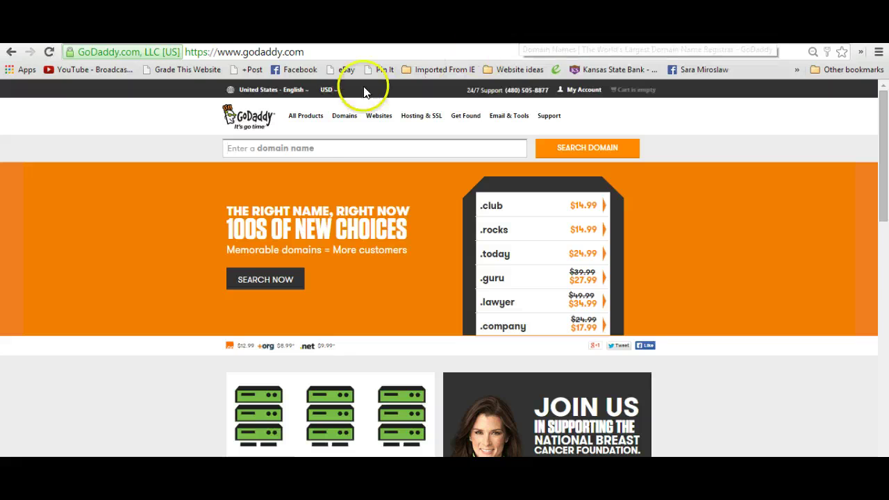
- Go from the GoDaddy home page to My Account's Domains list of all seven domains
{"action": "left_click", "coordinate": [312, 152]}
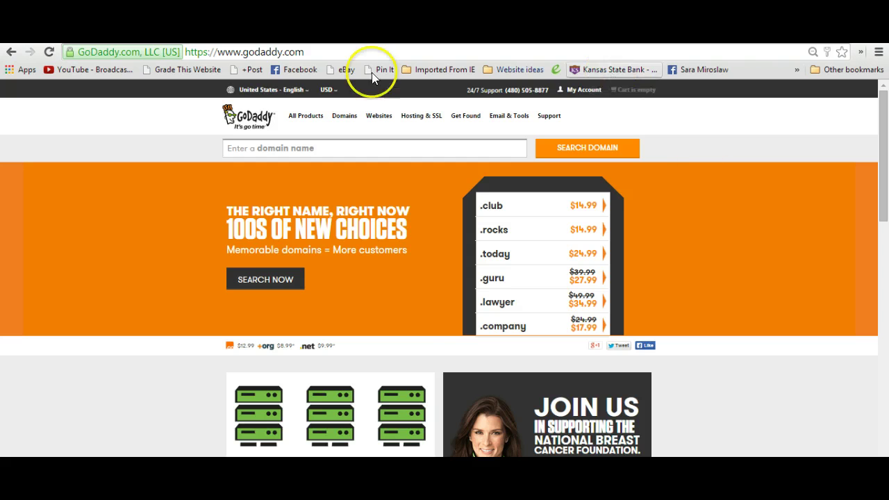
{"action": "left_click", "coordinate": [233, 113]}
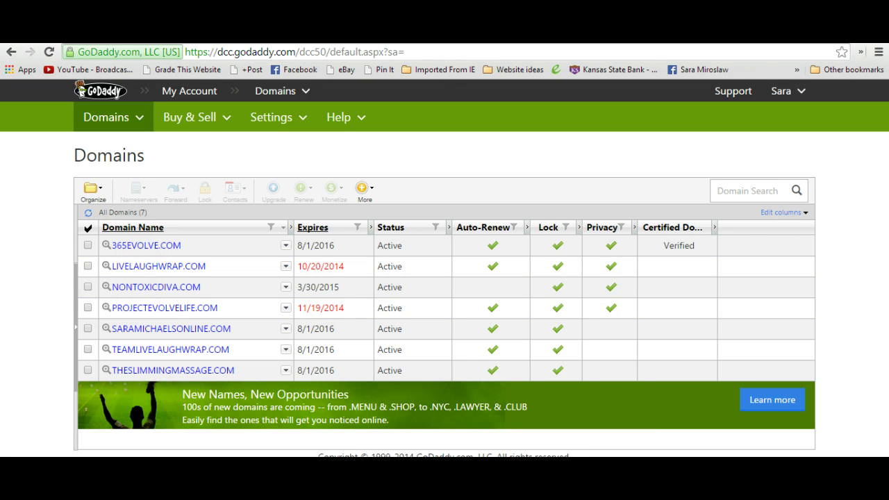
- Switch to Weebly's My Sites and edit the Project Evolve Life site
{"action": "left_click", "coordinate": [403, 34]}
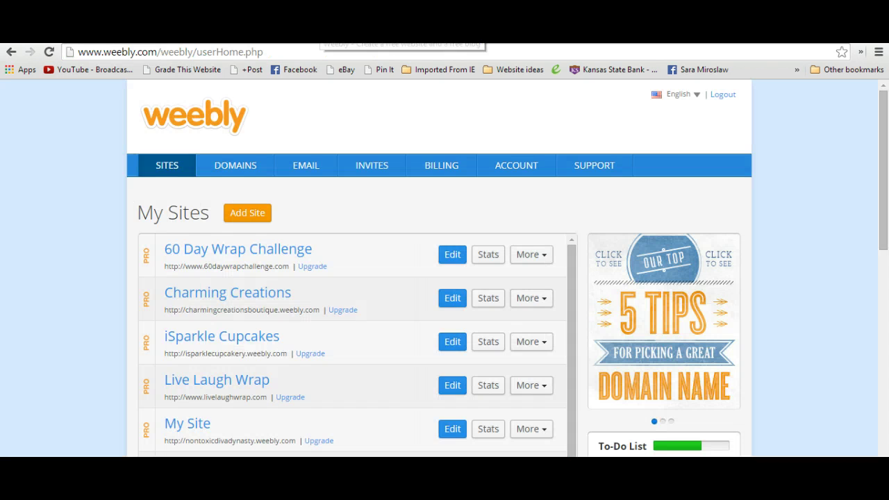
{"action": "left_click_drag", "start_coordinate": [885, 125], "coordinate": [883, 209]}
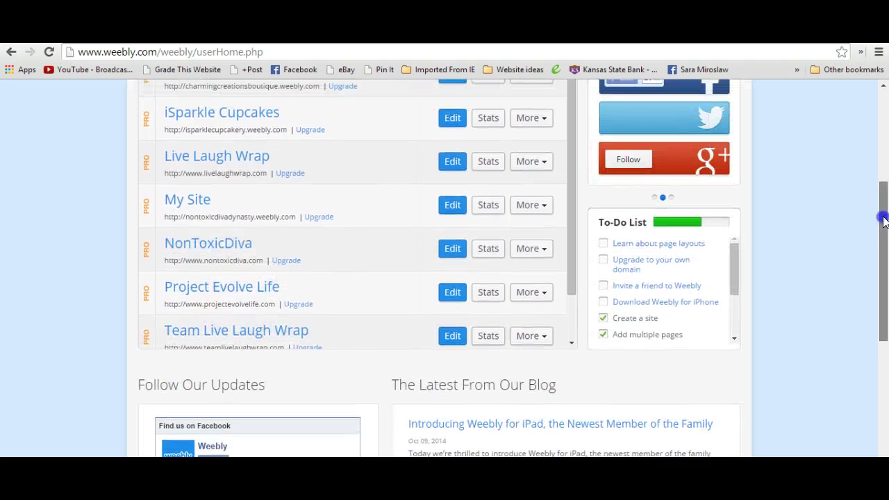
{"action": "left_click", "coordinate": [452, 293]}
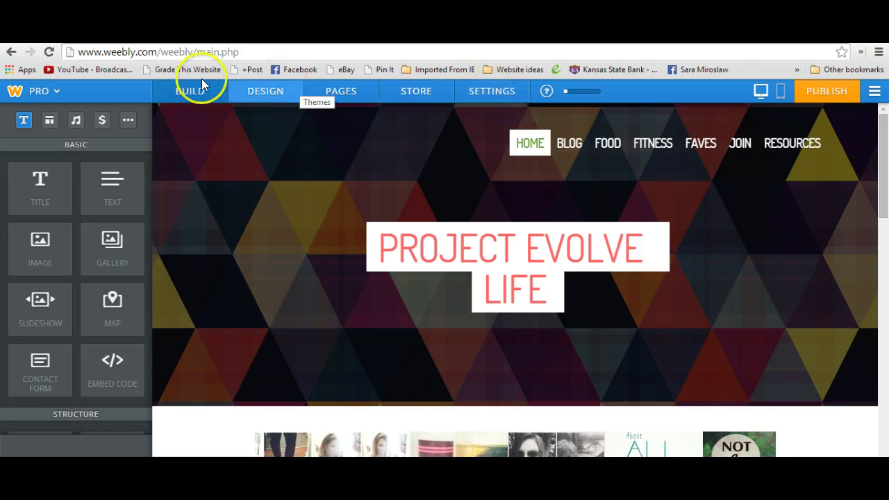
{"action": "left_click", "coordinate": [487, 93]}
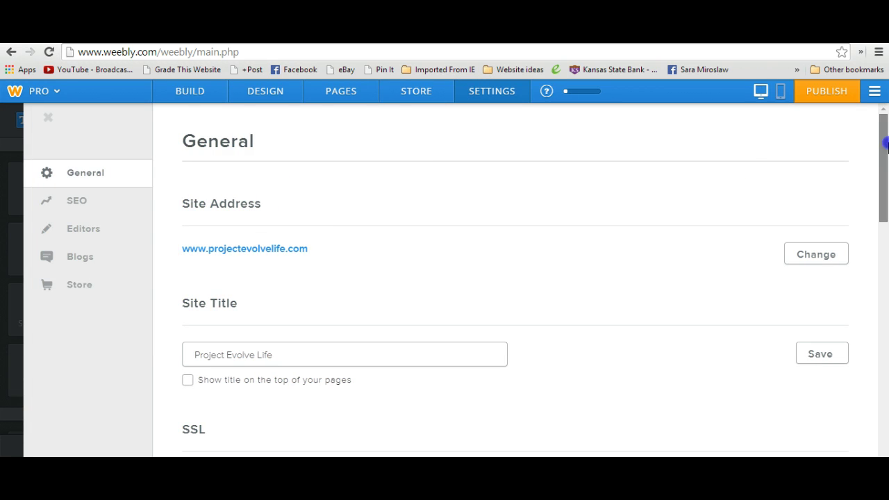
{"action": "left_click_drag", "start_coordinate": [883, 149], "coordinate": [881, 161]}
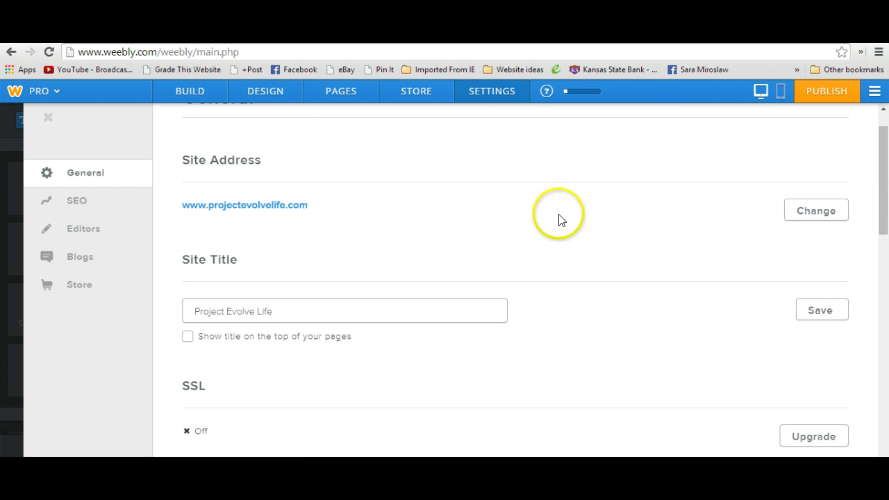
{"action": "left_click", "coordinate": [823, 221]}
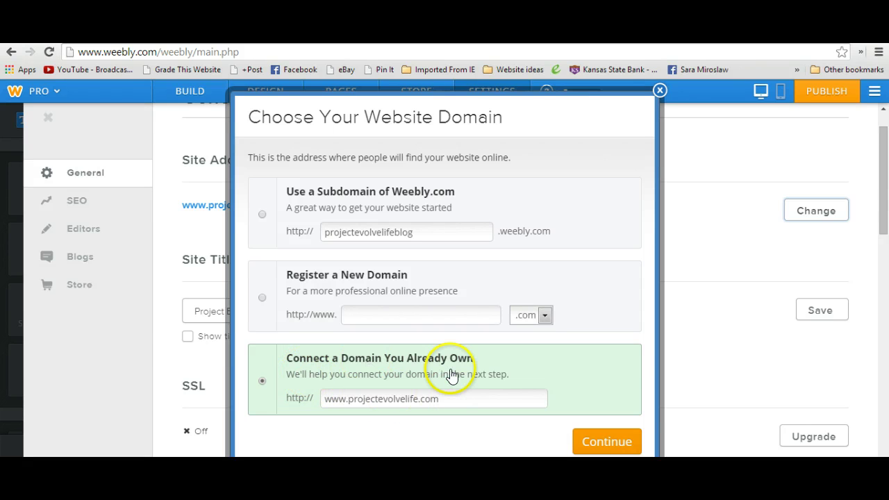
{"action": "left_click", "coordinate": [617, 446]}
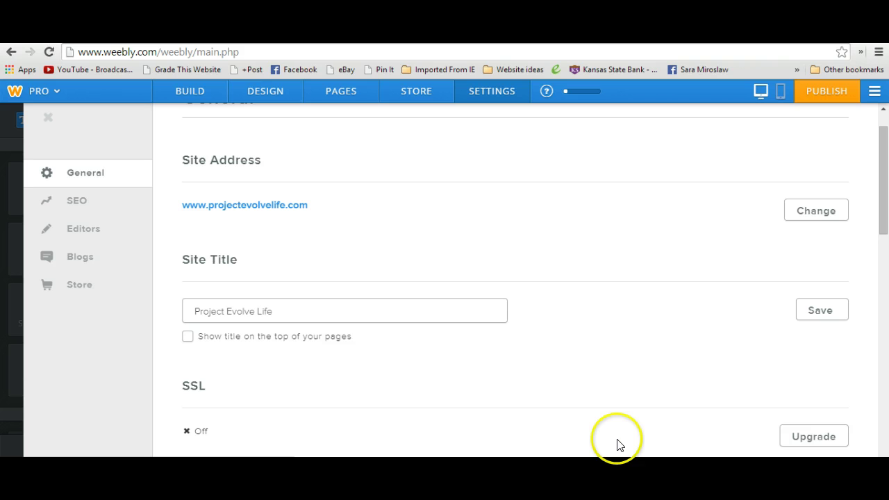
- Open PROJECTEVOLVELIFE.COM's Domain Details page showing its nameservers and blogspot forwarding
{"action": "left_click", "coordinate": [512, 222]}
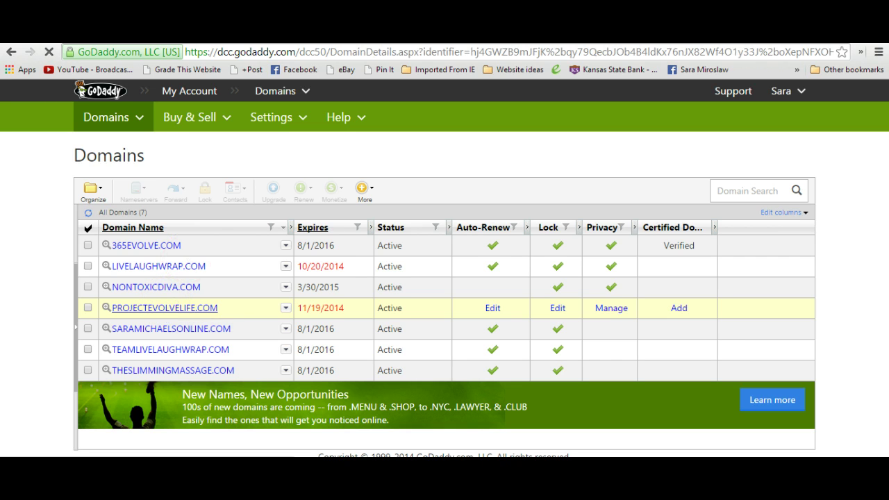
{"action": "left_click", "coordinate": [167, 309]}
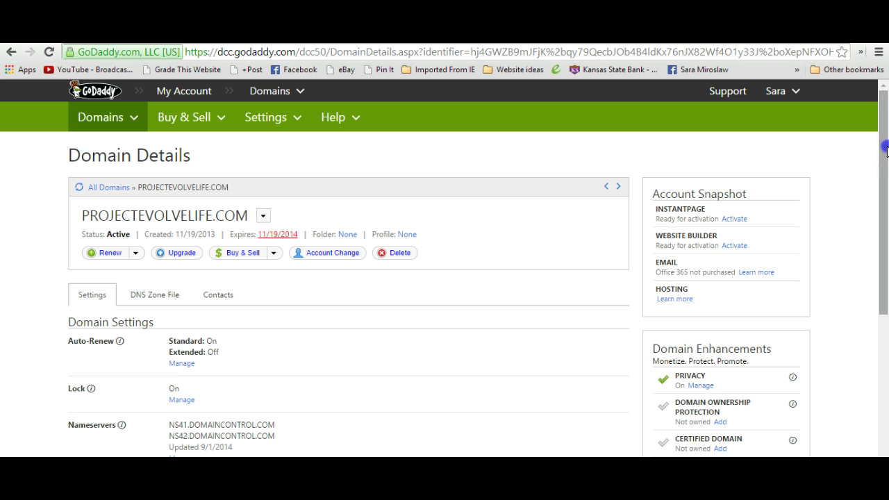
{"action": "left_click_drag", "start_coordinate": [886, 148], "coordinate": [885, 173]}
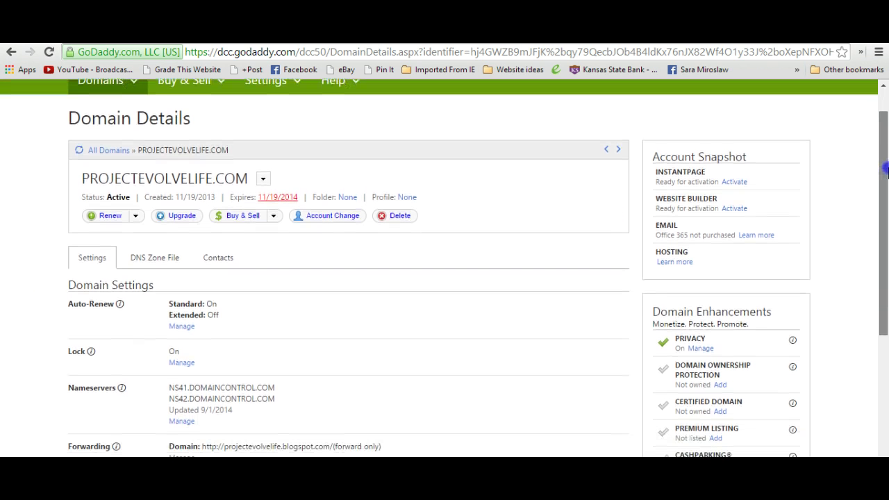
- Check the @ A record (199.34.228.55) in the DNS Zone File and open the Zone File Editor
{"action": "left_click", "coordinate": [151, 266]}
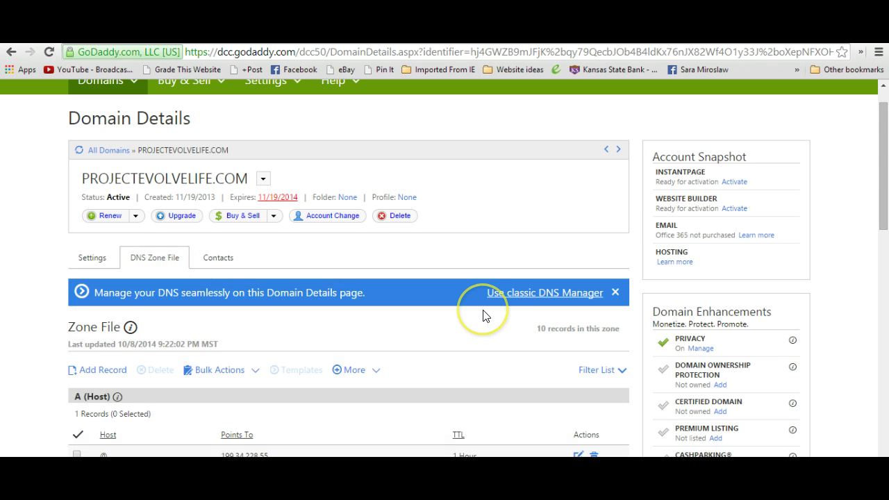
{"action": "left_click", "coordinate": [886, 157]}
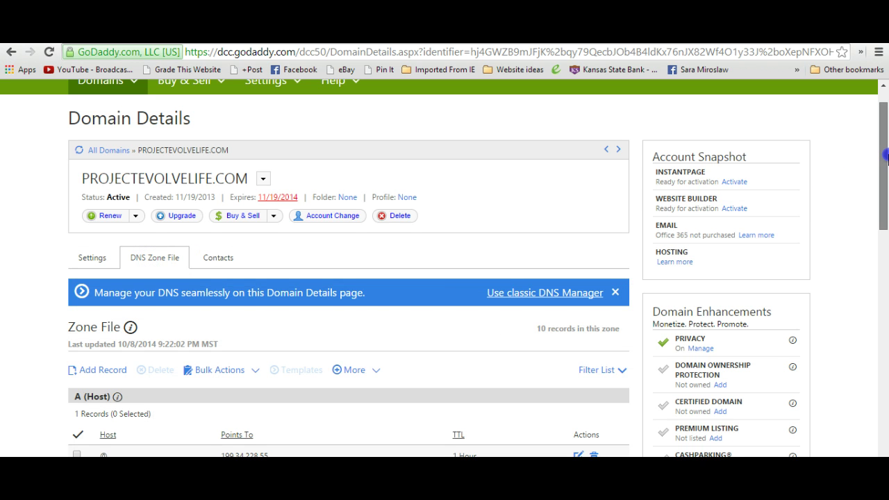
{"action": "left_click_drag", "start_coordinate": [886, 157], "coordinate": [886, 178]}
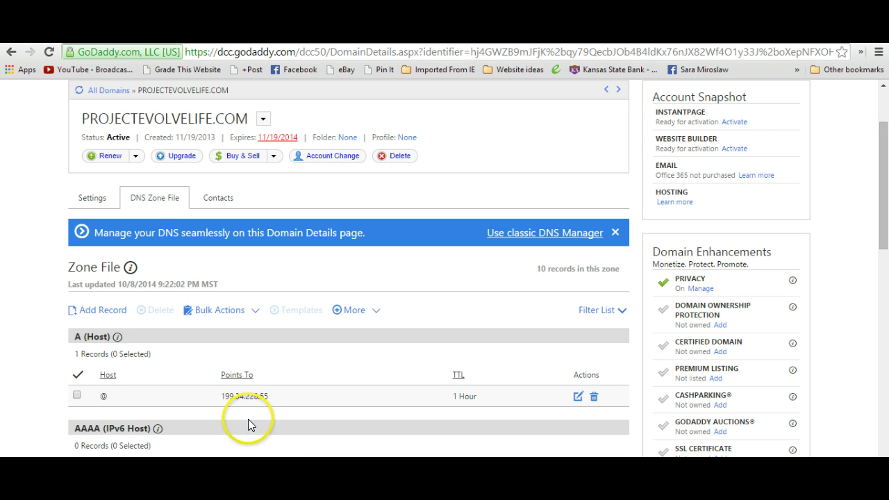
{"action": "left_click", "coordinate": [222, 395]}
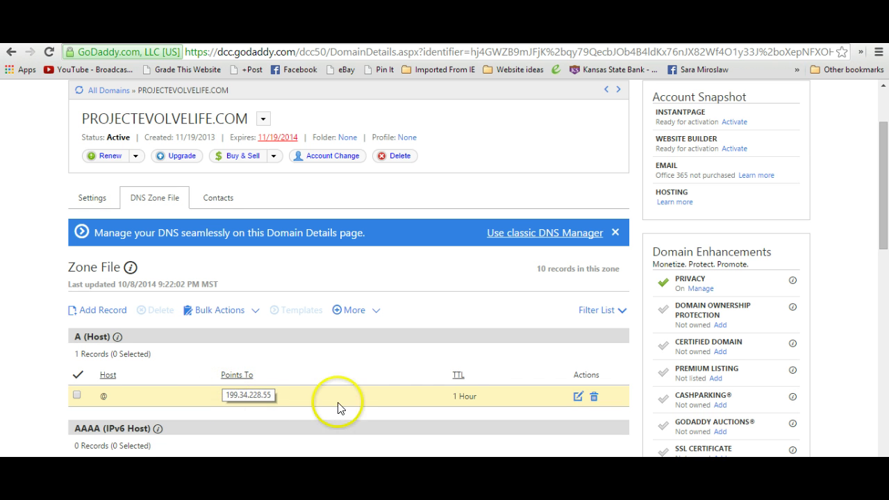
{"action": "left_click_drag", "start_coordinate": [884, 220], "coordinate": [885, 252]}
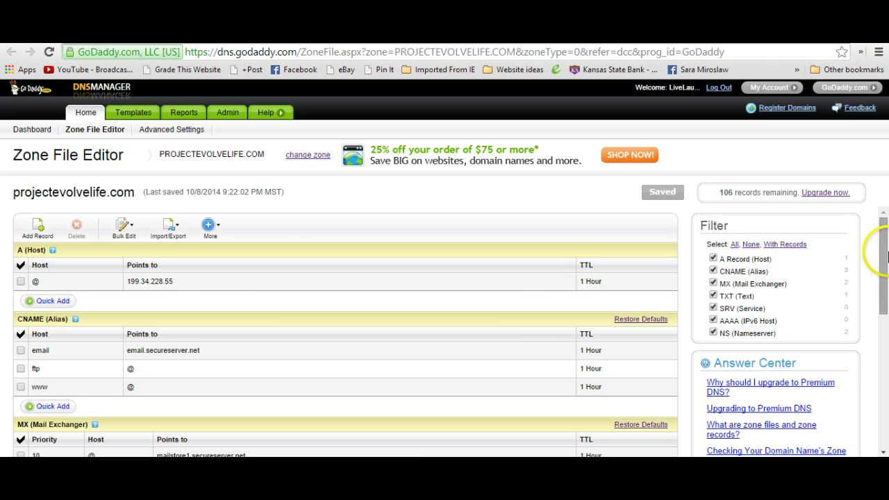
{"action": "mouse_move", "coordinate": [886, 253]}
{"action": "left_mouse_down"}
{"action": "mouse_move", "coordinate": [886, 289]}
{"action": "mouse_move", "coordinate": [885, 265]}
{"action": "left_mouse_up"}
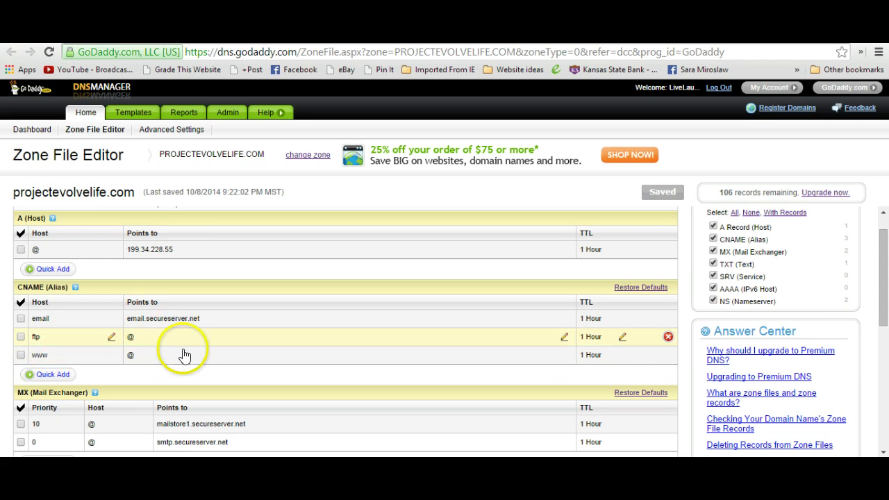
{"action": "left_click", "coordinate": [75, 286]}
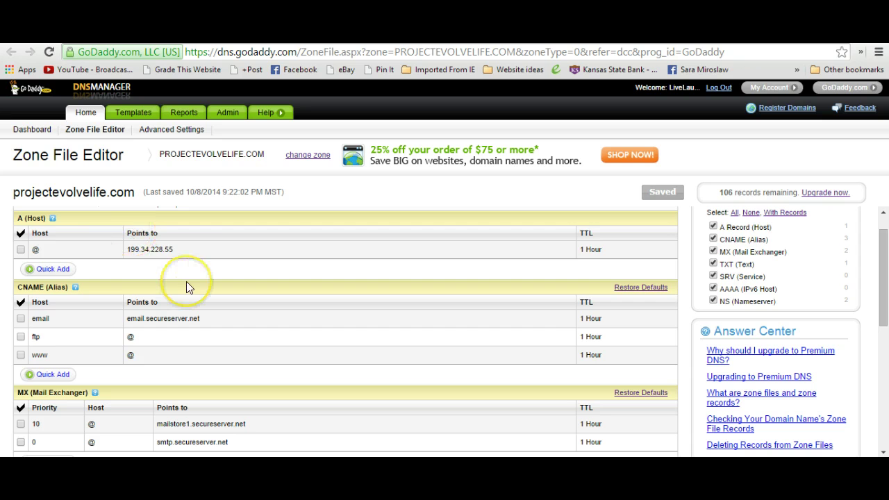
{"action": "mouse_move", "coordinate": [140, 244]}
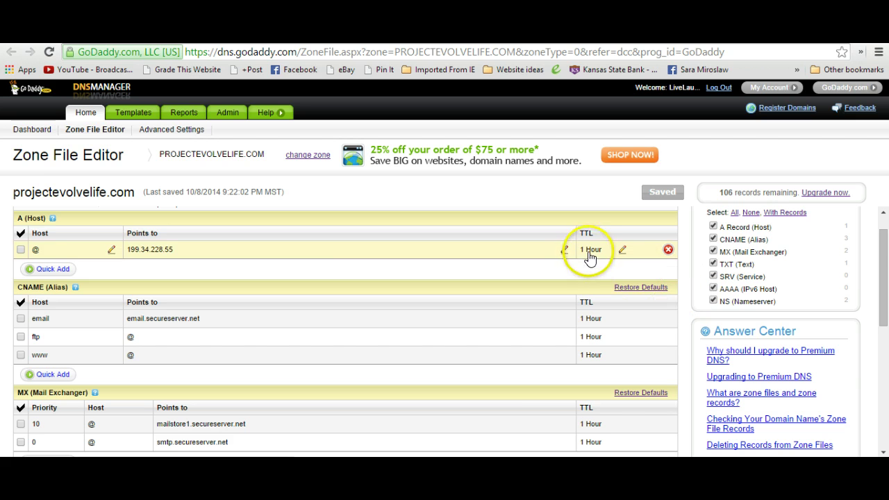
{"action": "left_click", "coordinate": [884, 283]}
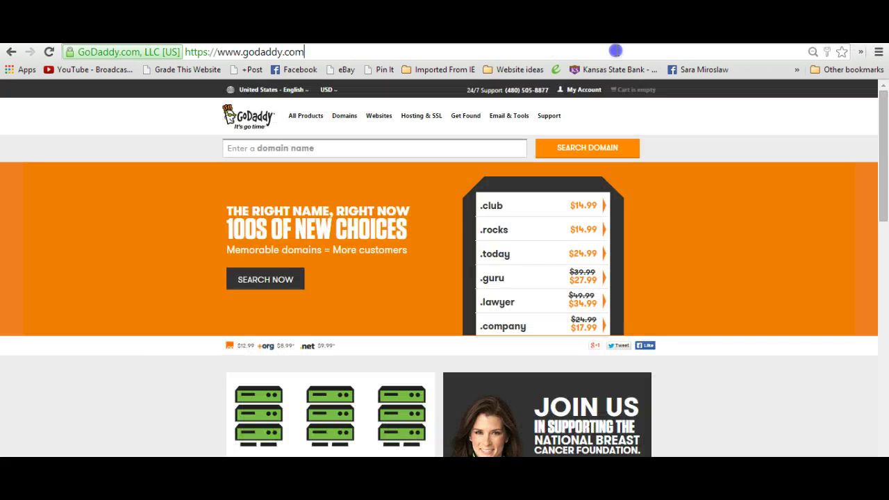
{"action": "left_click", "coordinate": [616, 50]}
{"action": "type", "text": "www.projectevolve"}
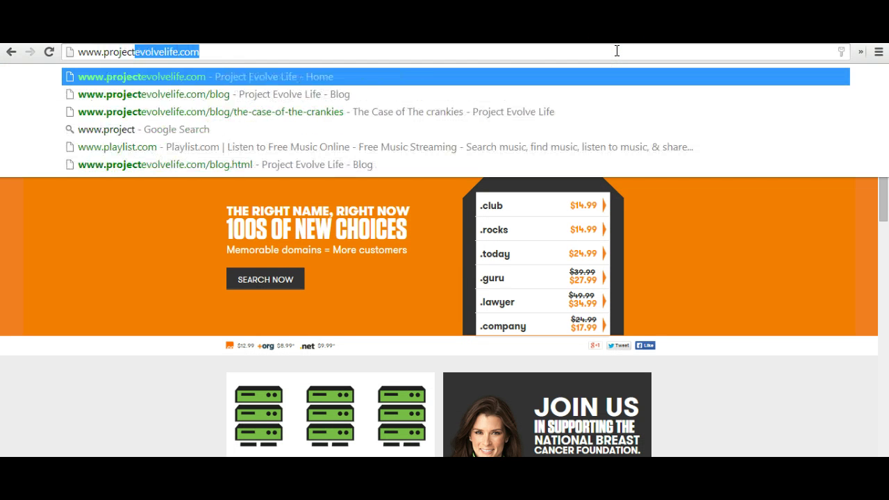
{"action": "type", "text": "life.com"}
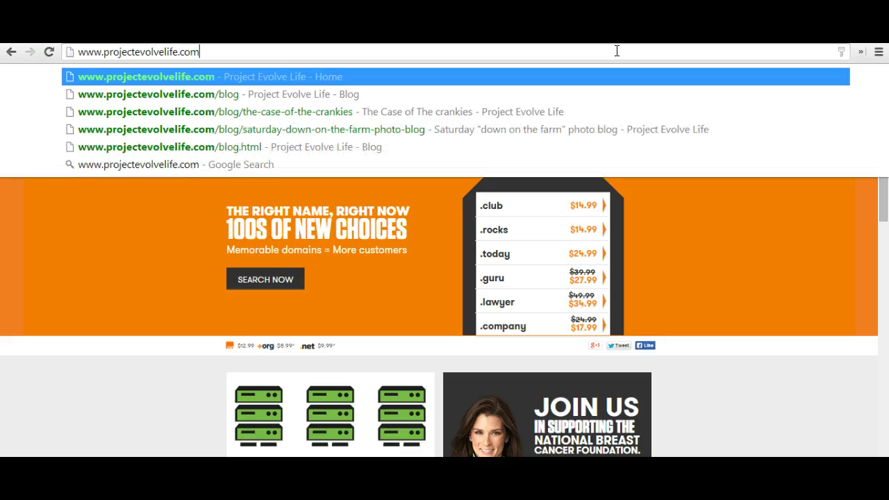
{"action": "key", "text": "Return"}
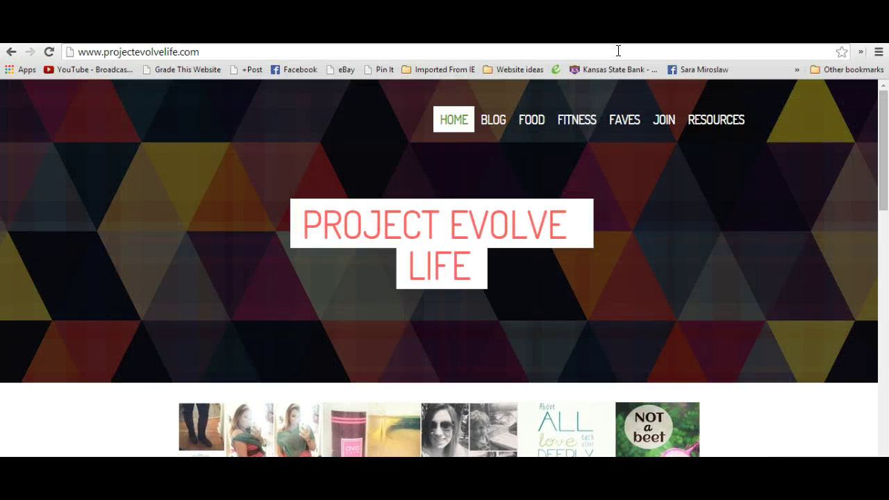
{"action": "mouse_move", "coordinate": [884, 128]}
{"action": "left_mouse_down"}
{"action": "mouse_move", "coordinate": [886, 209]}
{"action": "mouse_move", "coordinate": [884, 125]}
{"action": "left_mouse_up"}
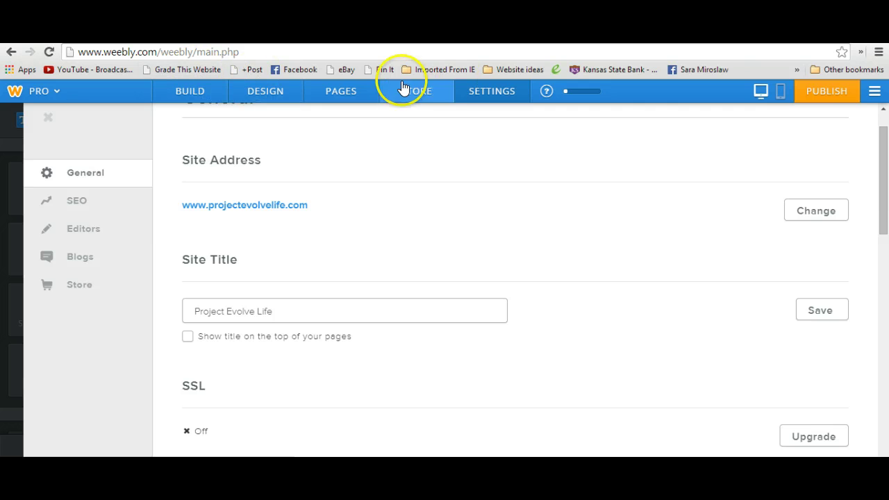
- Return to Weebly's sites list and edit the unpublished Welcome site at the bottom
{"action": "left_click", "coordinate": [881, 93]}
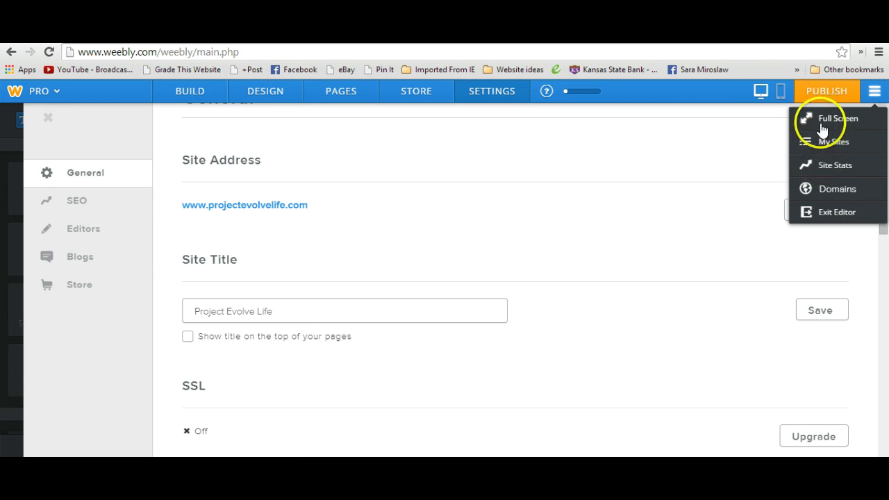
{"action": "left_click", "coordinate": [818, 139]}
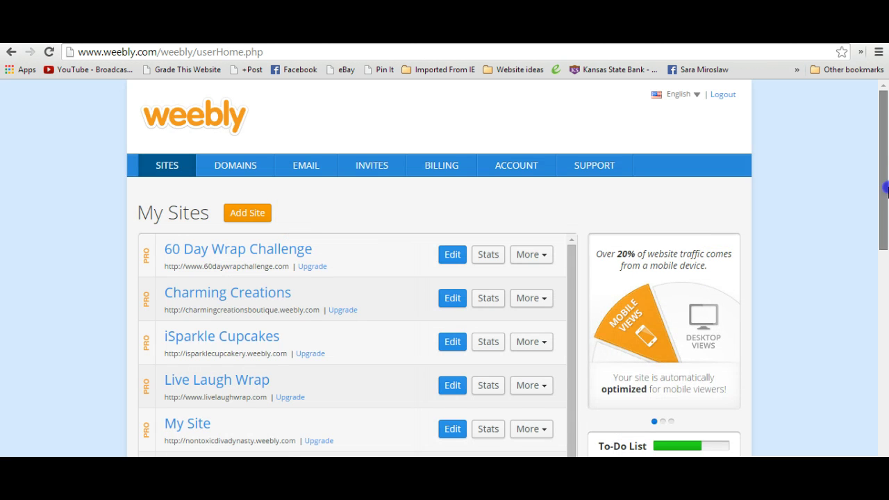
{"action": "left_click_drag", "start_coordinate": [886, 188], "coordinate": [881, 240]}
{"action": "left_click_drag", "start_coordinate": [573, 211], "coordinate": [581, 307]}
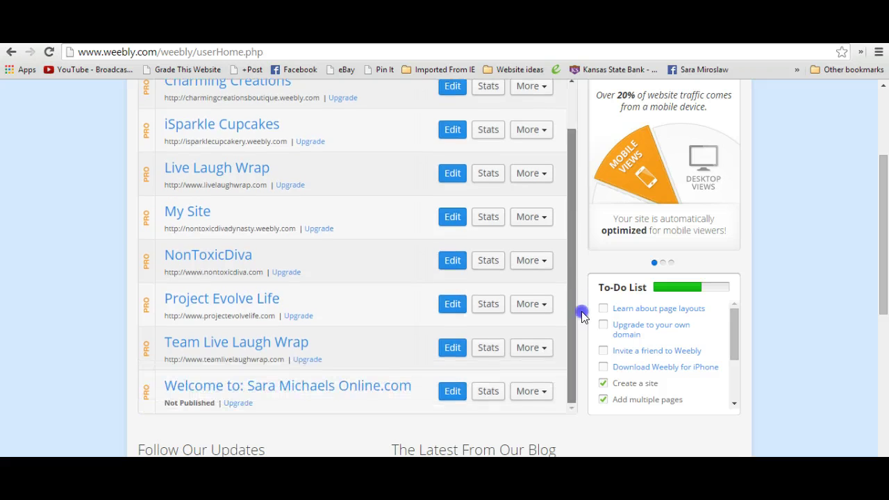
{"action": "left_click", "coordinate": [452, 393]}
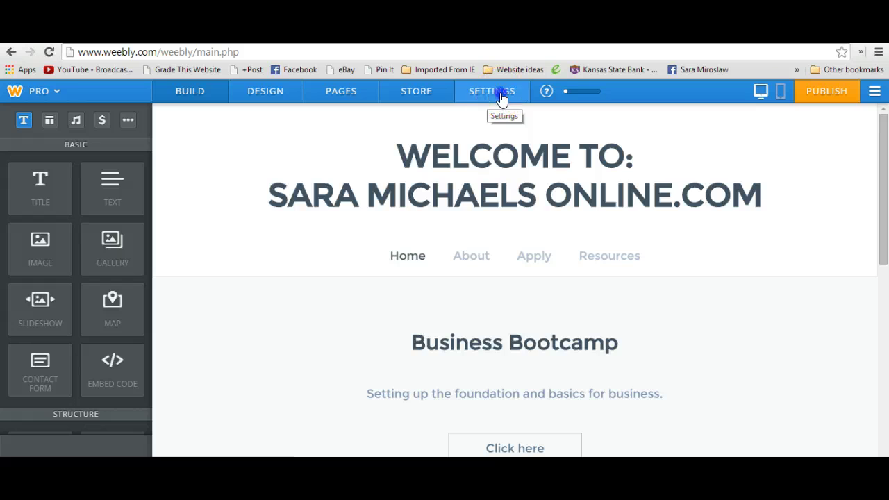
- Change this site's Site Address to Connect a Domain You Already Own, entering the domain, and continue
{"action": "left_click", "coordinate": [501, 97]}
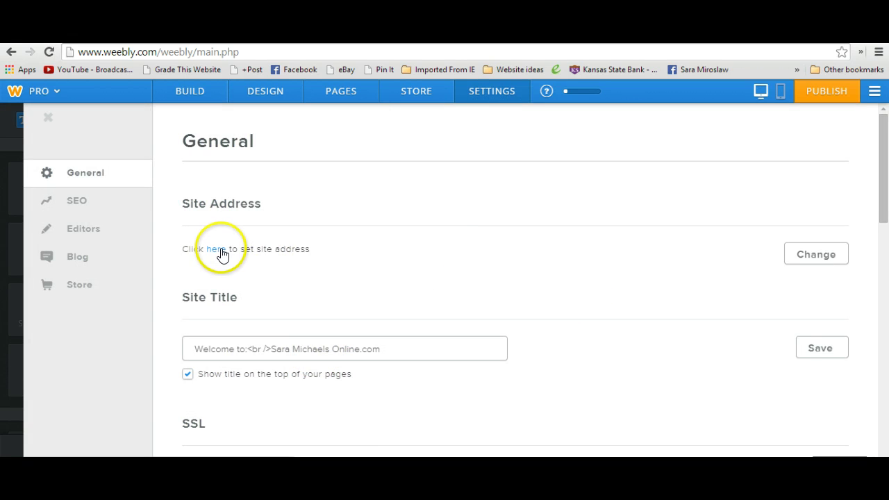
{"action": "left_click", "coordinate": [809, 266]}
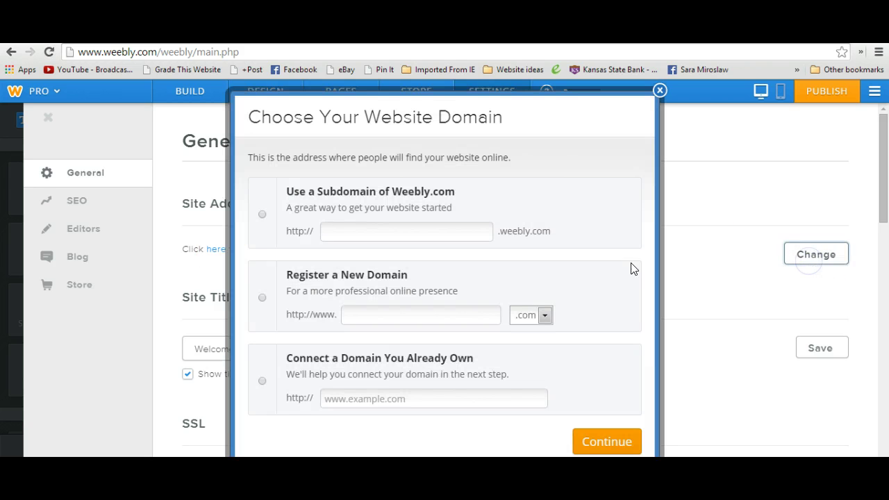
{"action": "left_click", "coordinate": [262, 381]}
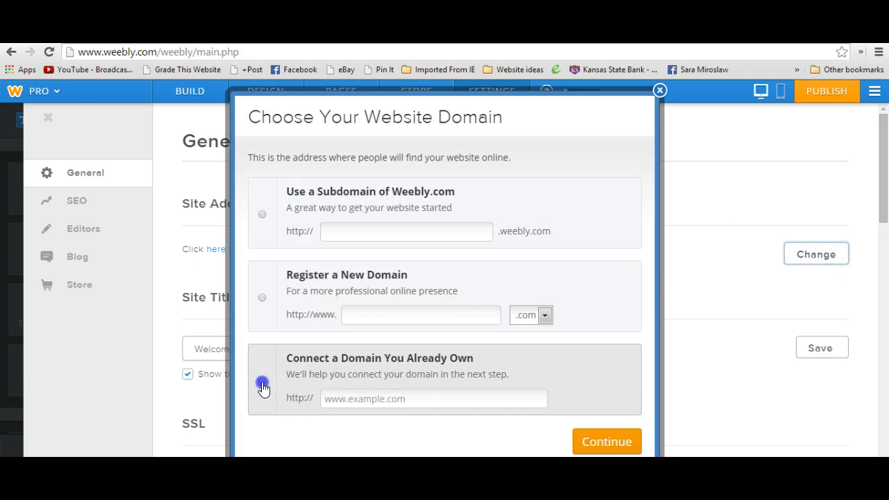
{"action": "left_click", "coordinate": [379, 402]}
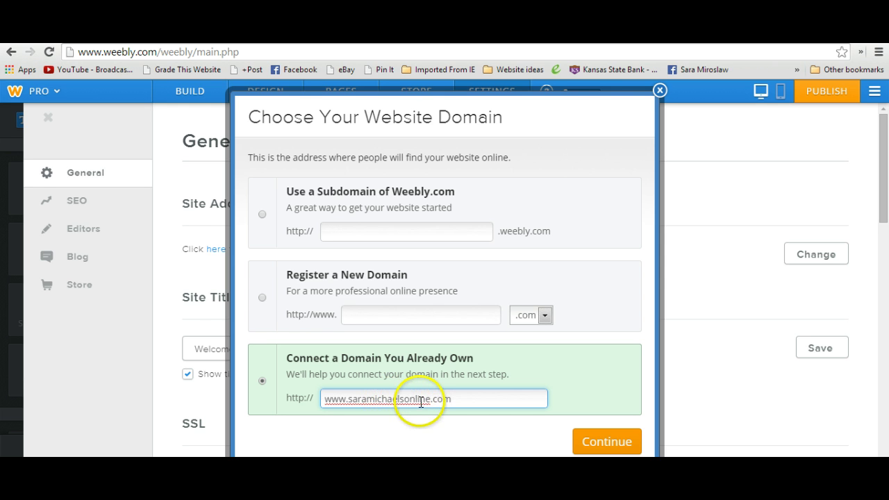
{"action": "left_click", "coordinate": [599, 445]}
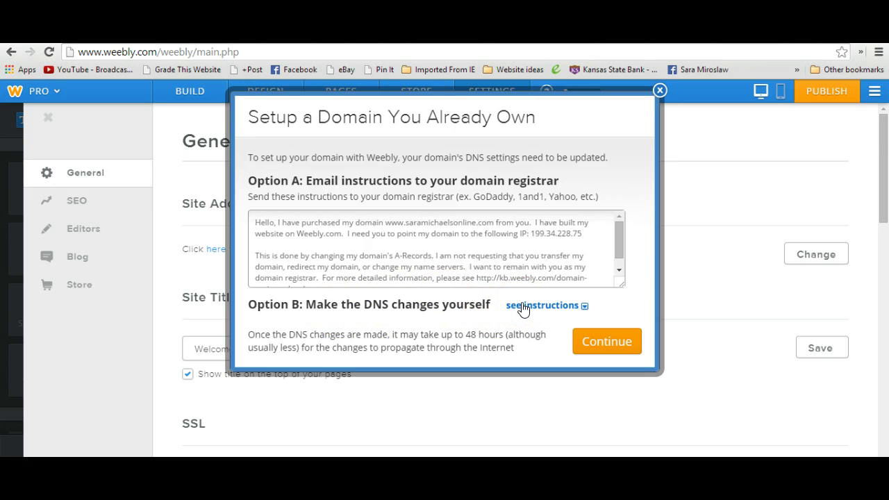
- Reveal Option B's DNS instructions and open the GoDaddy setup help article in a new tab
{"action": "right_click", "coordinate": [522, 307]}
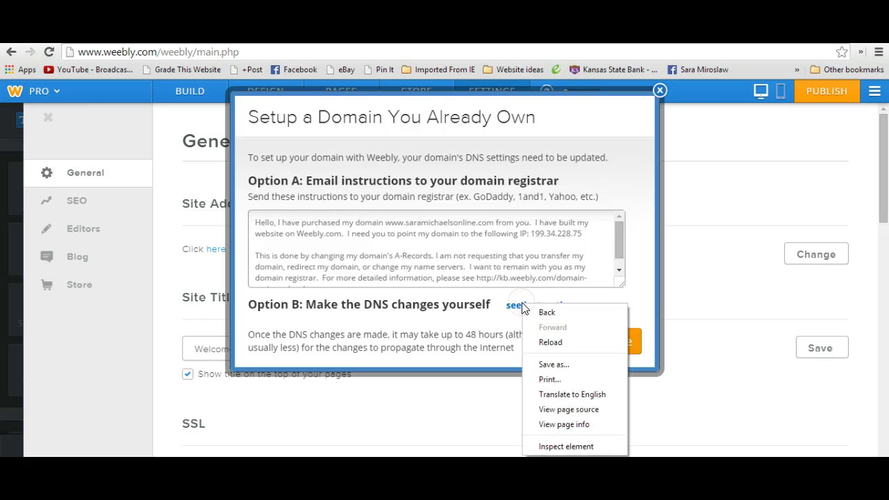
{"action": "left_click", "coordinate": [515, 308]}
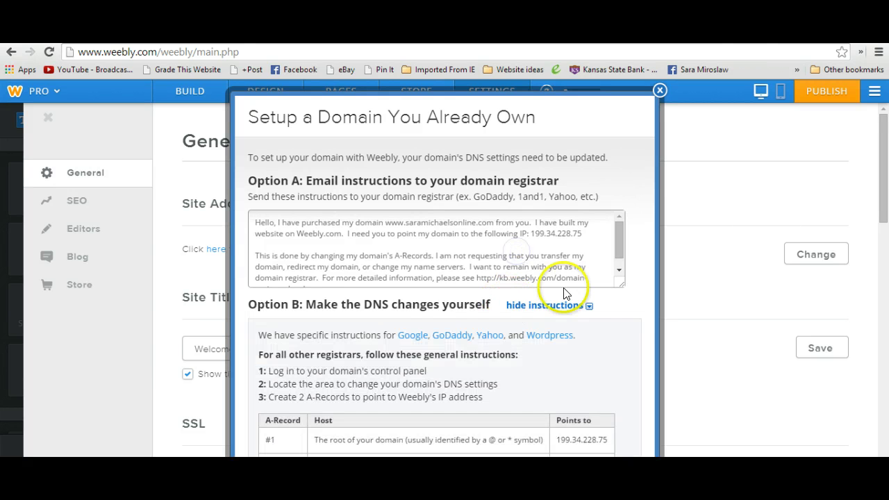
{"action": "left_click_drag", "start_coordinate": [885, 154], "coordinate": [885, 163]}
{"action": "left_click_drag", "start_coordinate": [656, 166], "coordinate": [657, 200]}
{"action": "left_click_drag", "start_coordinate": [883, 149], "coordinate": [884, 198]}
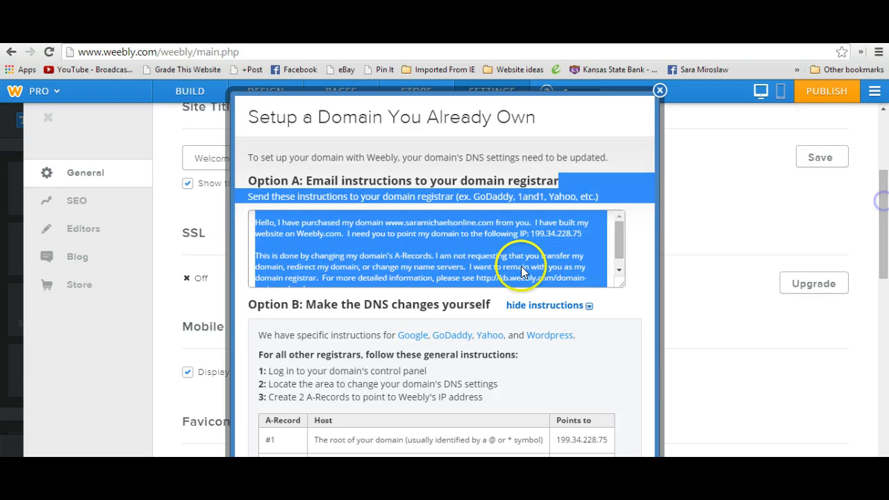
{"action": "right_click", "coordinate": [458, 339]}
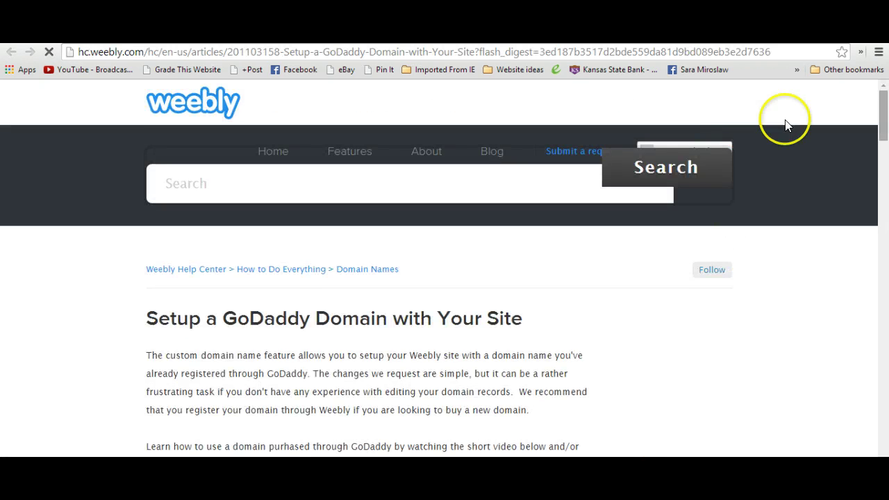
- Pin the article's video image and choose the Strictly Business Pinterest board
{"action": "left_click_drag", "start_coordinate": [883, 120], "coordinate": [884, 186]}
{"action": "left_click", "coordinate": [383, 70]}
{"action": "mouse_move", "coordinate": [631, 183]}
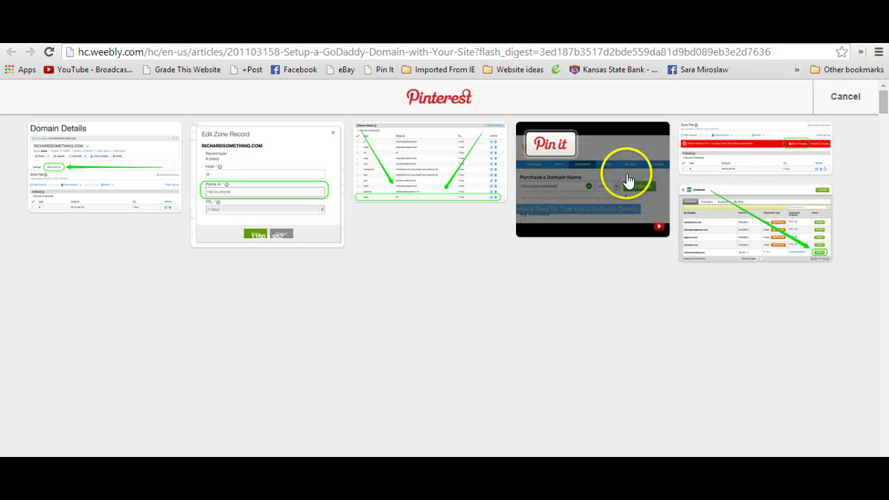
{"action": "left_click", "coordinate": [549, 146]}
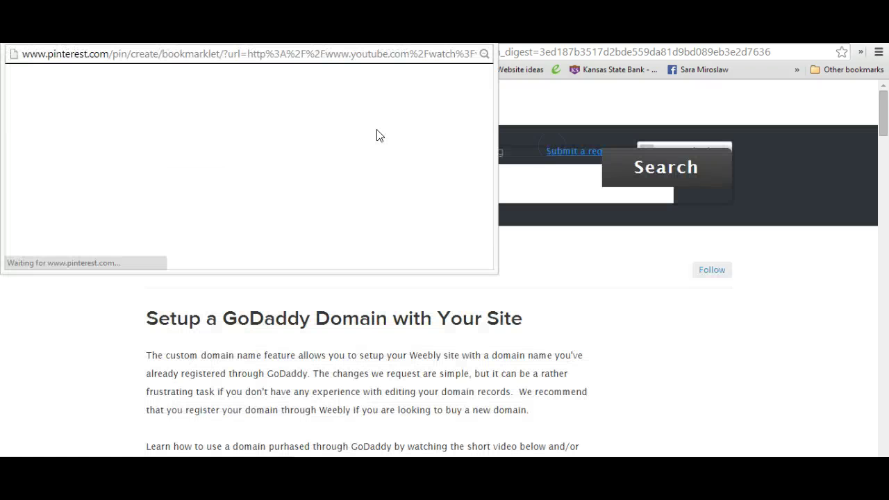
{"action": "left_click", "coordinate": [192, 131]}
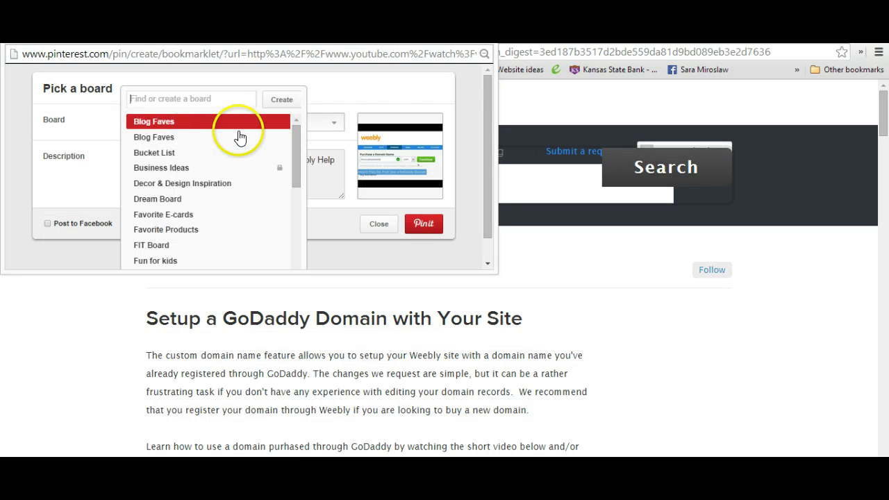
{"action": "left_click_drag", "start_coordinate": [298, 149], "coordinate": [300, 257]}
{"action": "left_click", "coordinate": [254, 251]}
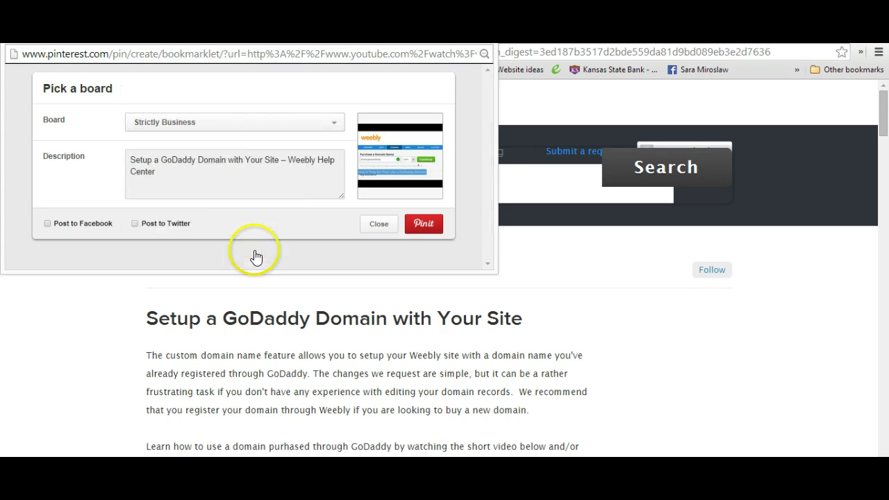
{"action": "left_click", "coordinate": [210, 120]}
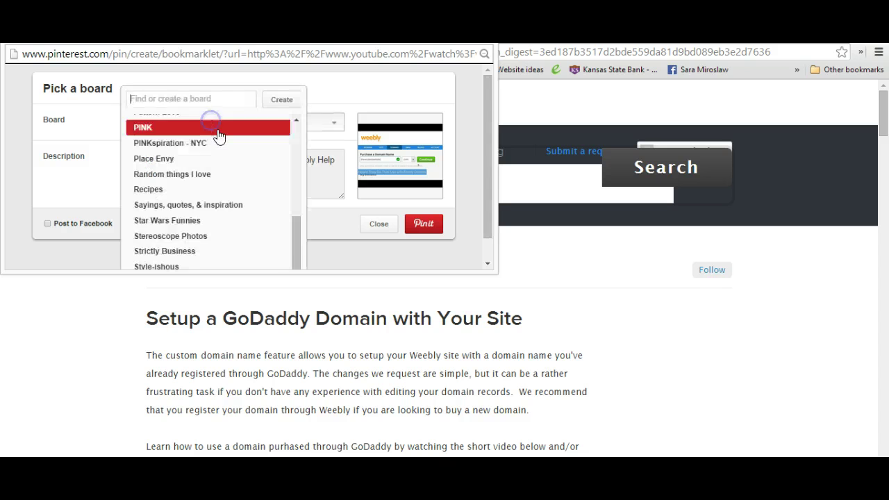
{"action": "left_click", "coordinate": [256, 253]}
- Clear the old pin description and save the pin to Strictly Business
{"action": "triple_click", "coordinate": [174, 169]}
{"action": "key", "text": "BackSpace"}
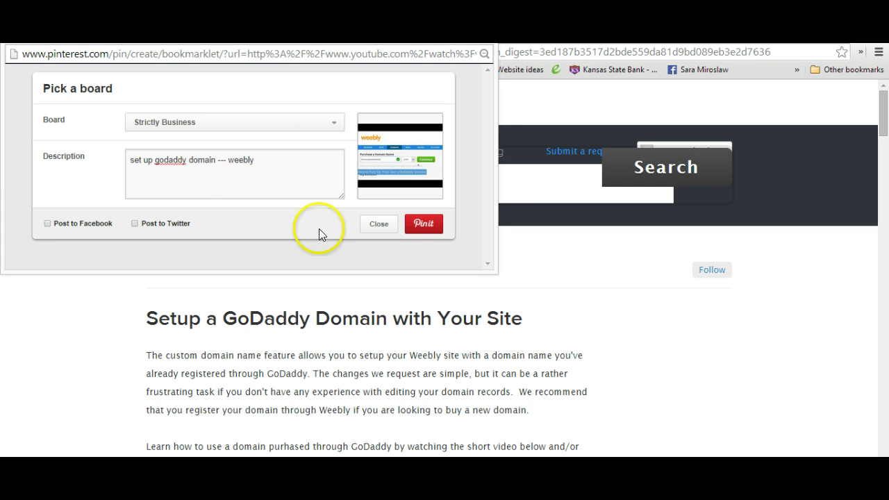
{"action": "left_click", "coordinate": [422, 224]}
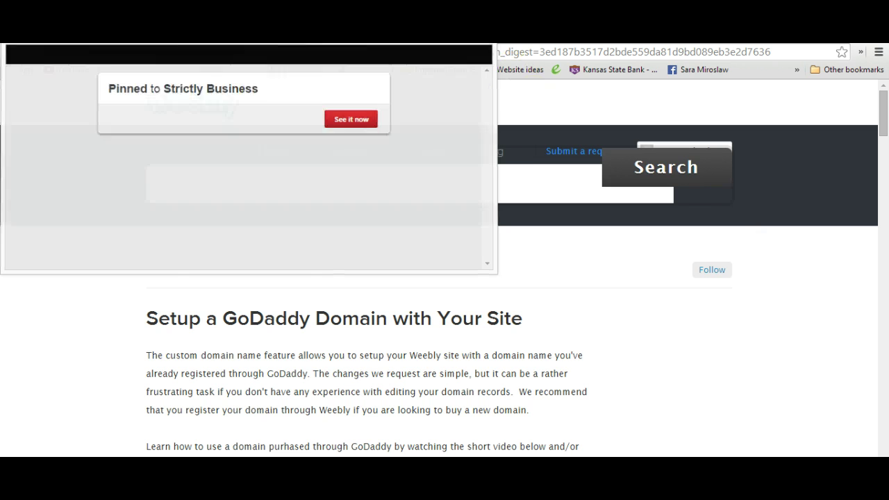
- Open the GoDaddy domain setup help article from the Weebly domain dialog
{"action": "left_click", "coordinate": [314, 43]}
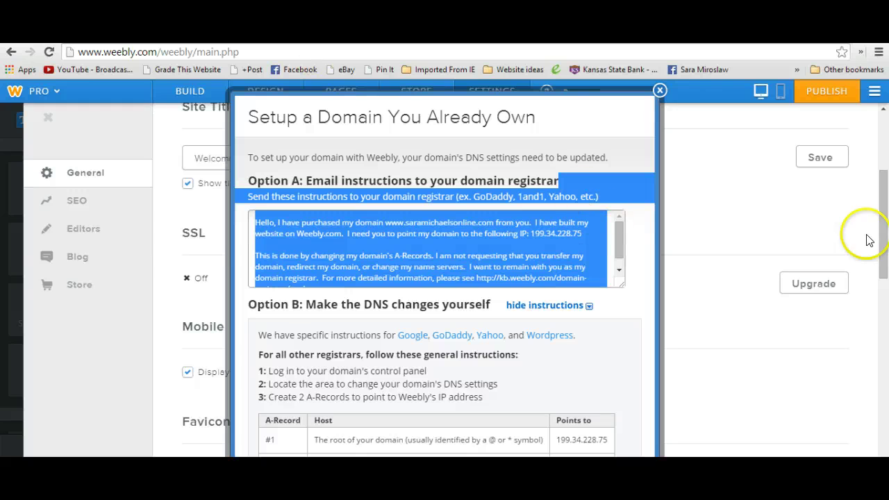
{"action": "left_click_drag", "start_coordinate": [885, 252], "coordinate": [885, 259]}
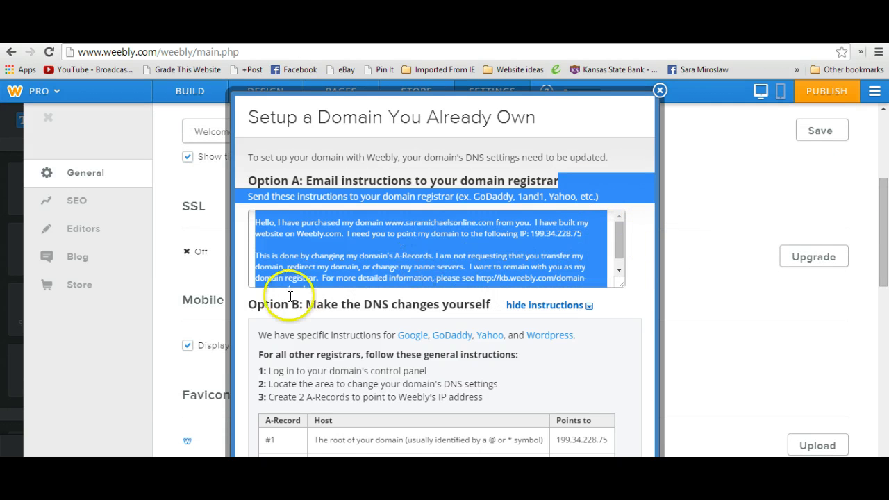
{"action": "left_click", "coordinate": [461, 337]}
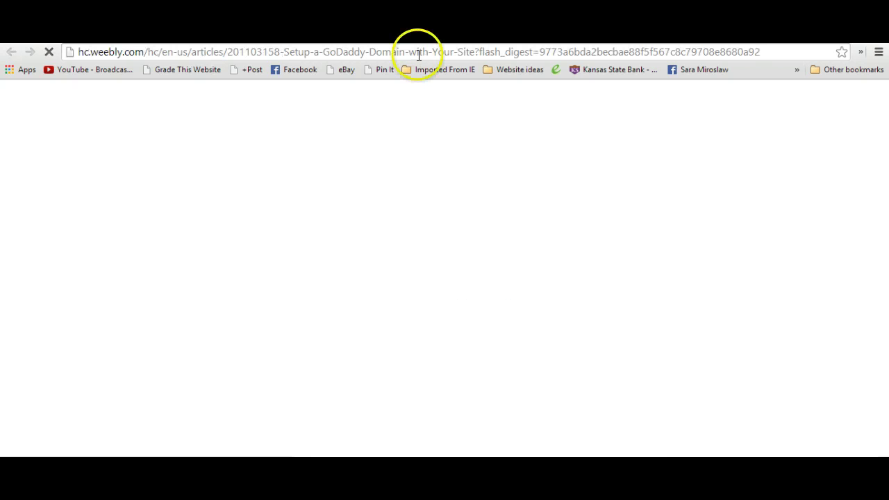
- Select and copy the IP address 199.34.228.58 from the article's IP list
{"action": "left_click_drag", "start_coordinate": [885, 115], "coordinate": [861, 295]}
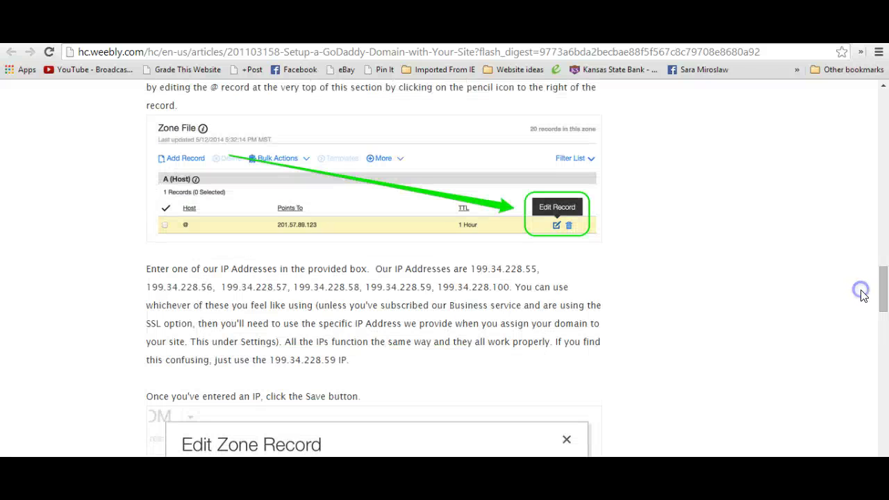
{"action": "left_click", "coordinate": [135, 269]}
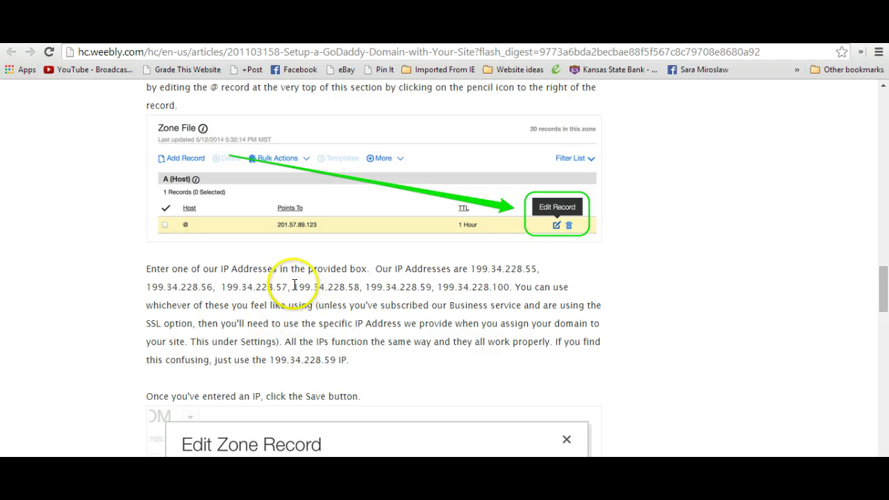
{"action": "left_click_drag", "start_coordinate": [293, 285], "coordinate": [369, 285]}
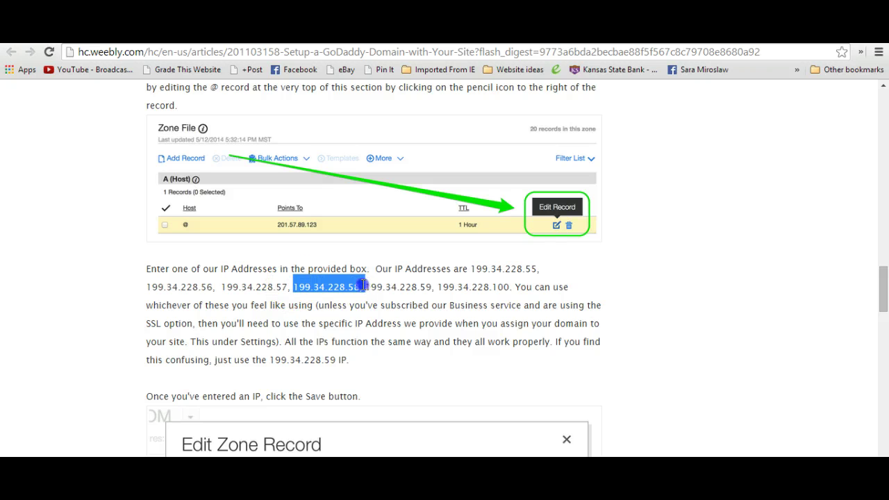
{"action": "right_click", "coordinate": [347, 293]}
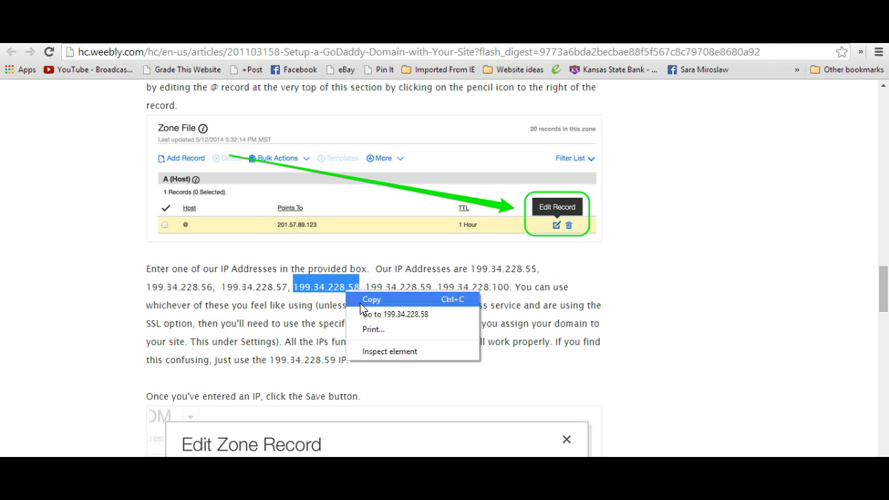
{"action": "left_click", "coordinate": [365, 300]}
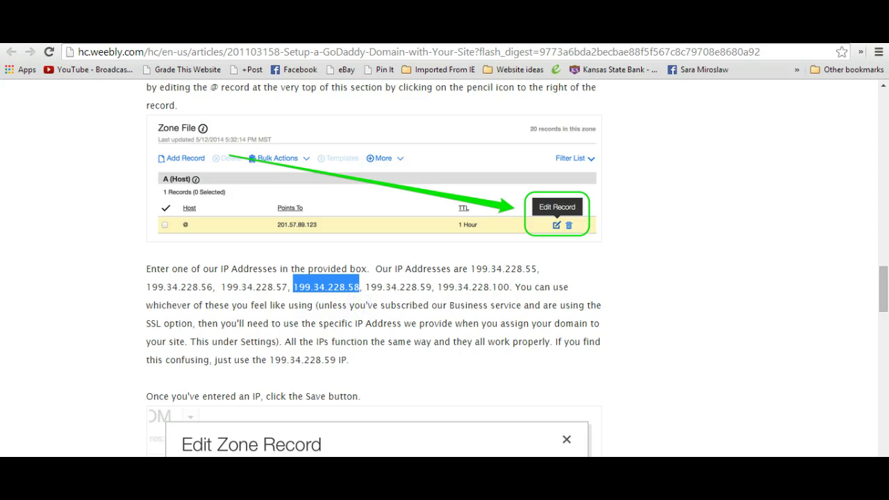
- Go back to GoDaddy's domain list and open the DNS zone file for SARAMICHAELSONLINE.COM
{"action": "key", "text": "ctrl+Tab"}
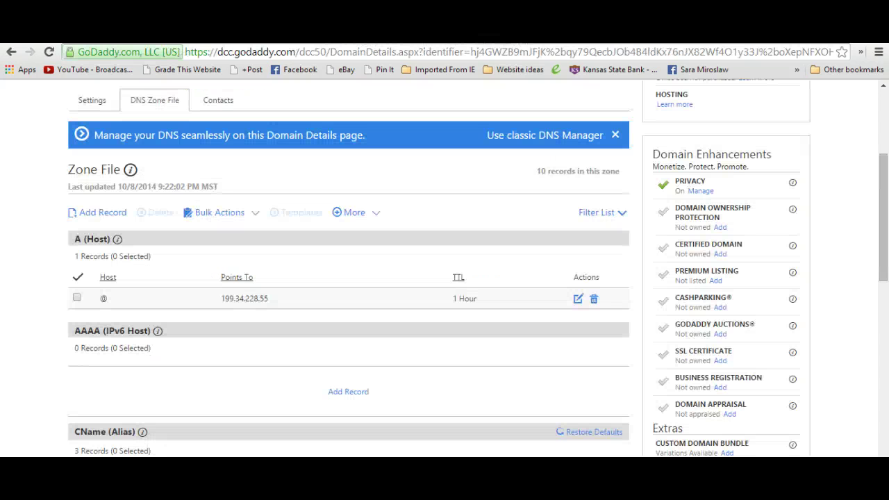
{"action": "left_click_drag", "start_coordinate": [881, 224], "coordinate": [884, 149]}
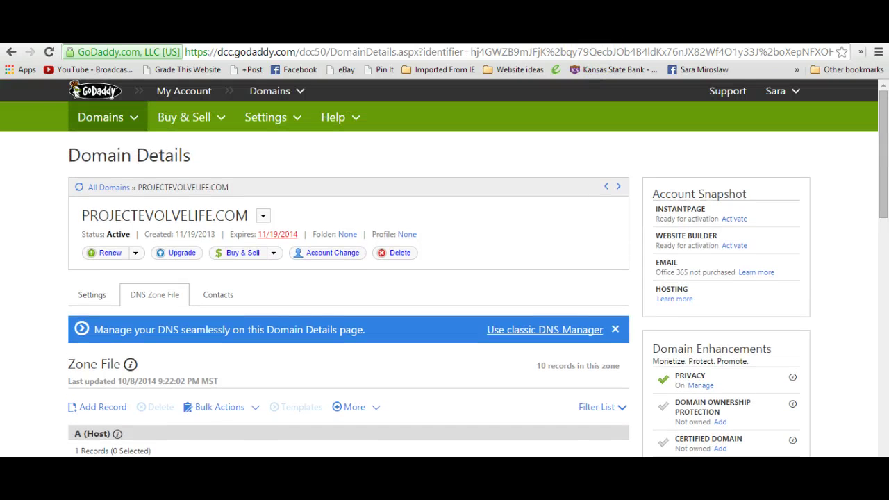
{"action": "left_click", "coordinate": [115, 190]}
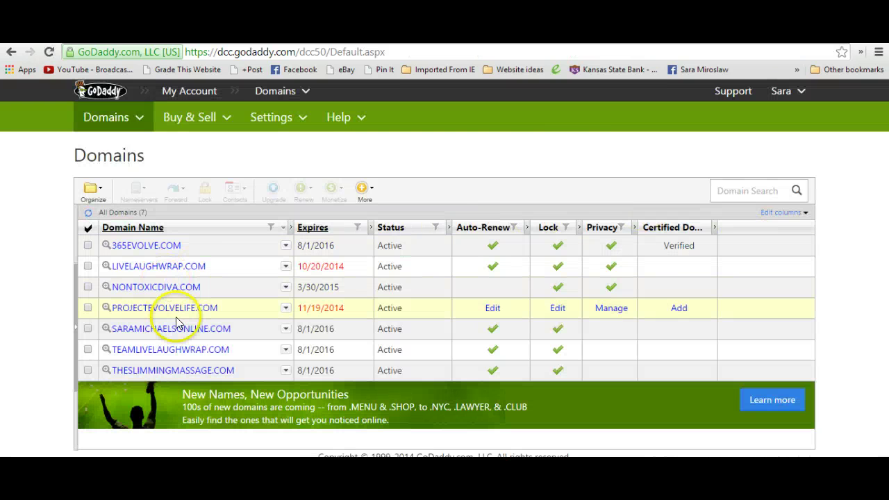
{"action": "left_click", "coordinate": [172, 329]}
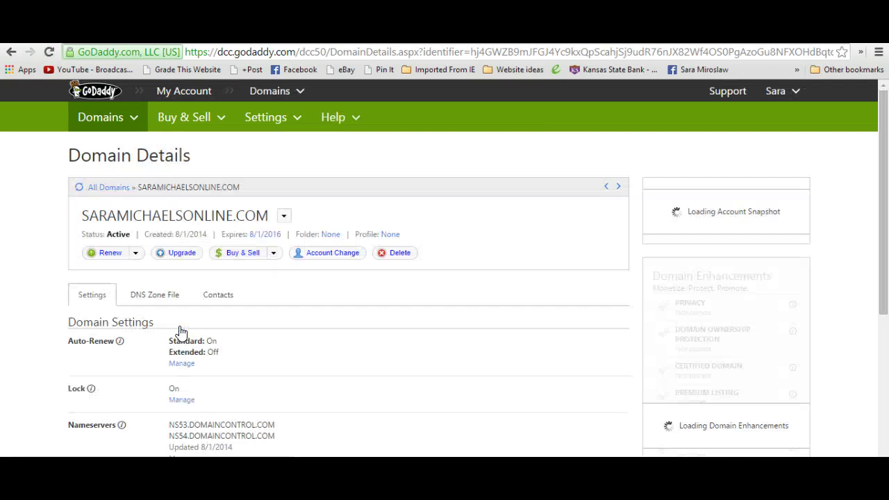
{"action": "left_click_drag", "start_coordinate": [885, 208], "coordinate": [886, 254]}
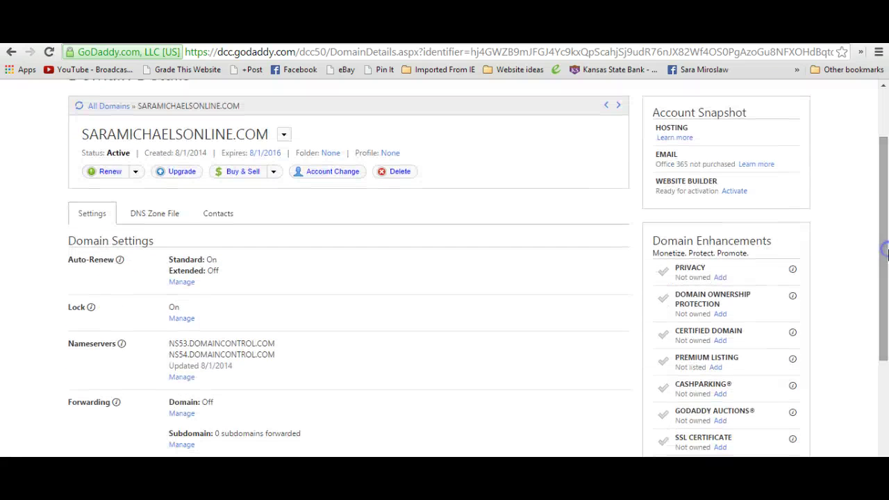
{"action": "left_click", "coordinate": [148, 217]}
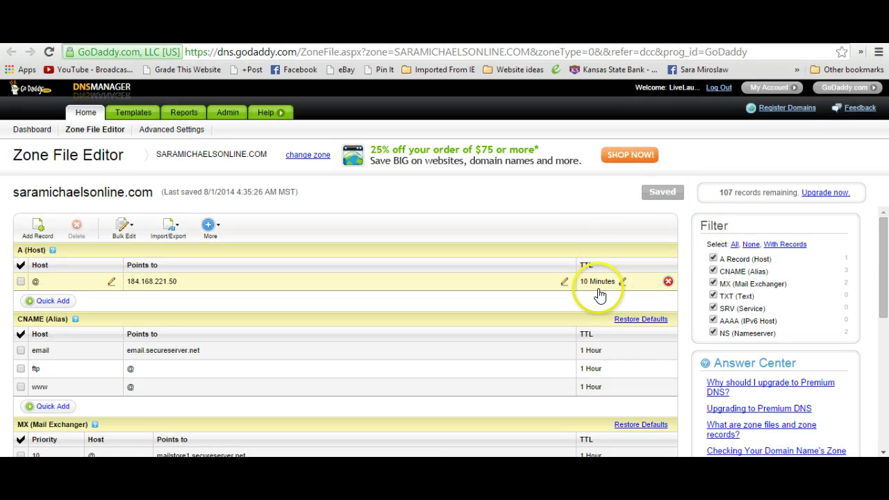
- Edit the @ A record and delete its 184.168.221.50 address
{"action": "left_click", "coordinate": [564, 282]}
{"action": "double_click", "coordinate": [219, 285]}
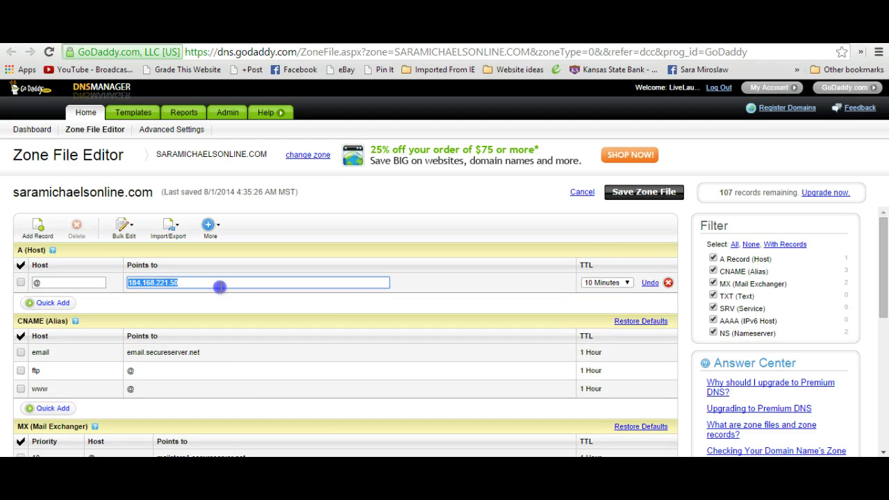
{"action": "right_click", "coordinate": [219, 285]}
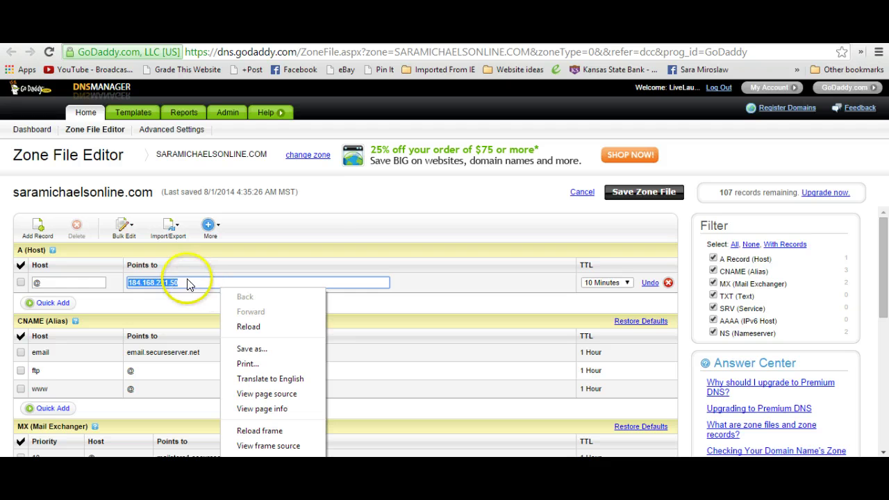
{"action": "left_click", "coordinate": [191, 285]}
{"action": "left_click", "coordinate": [187, 282]}
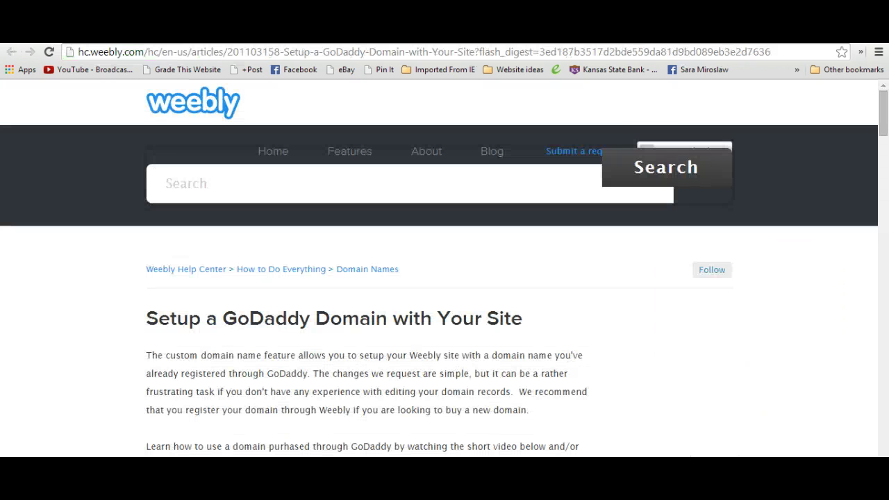
- Check the Weebly help article's IPs, then close the A record edit form unchanged
{"action": "left_click_drag", "start_coordinate": [883, 118], "coordinate": [884, 319]}
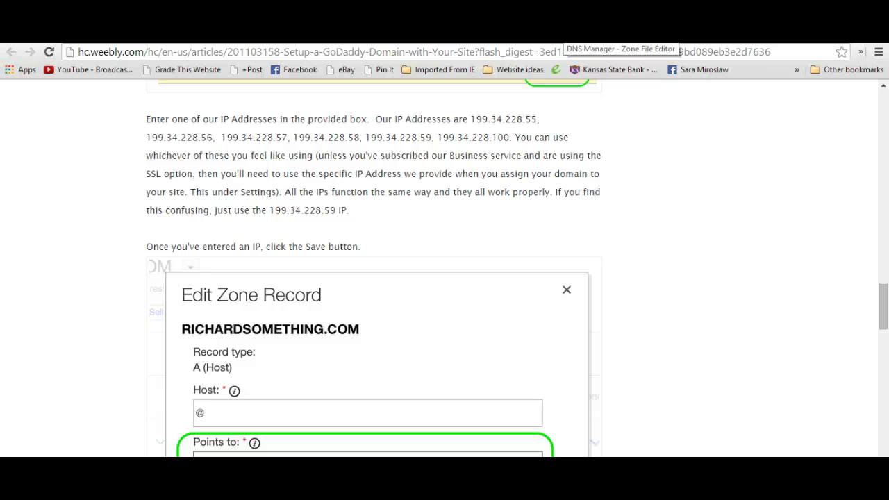
{"action": "left_click", "coordinate": [590, 34]}
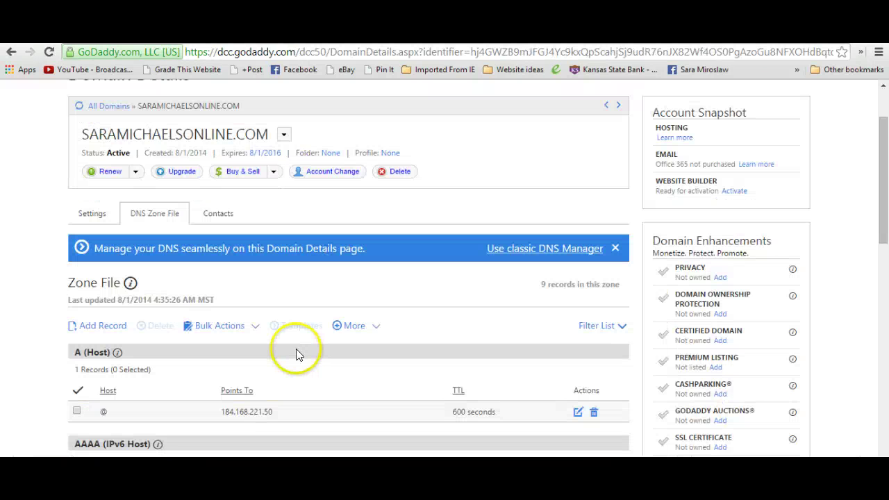
{"action": "left_click", "coordinate": [577, 413]}
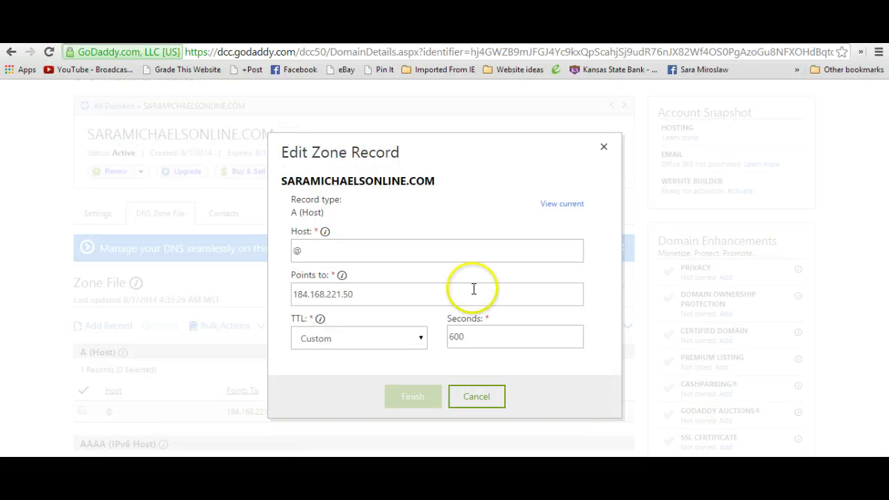
{"action": "left_click", "coordinate": [605, 150]}
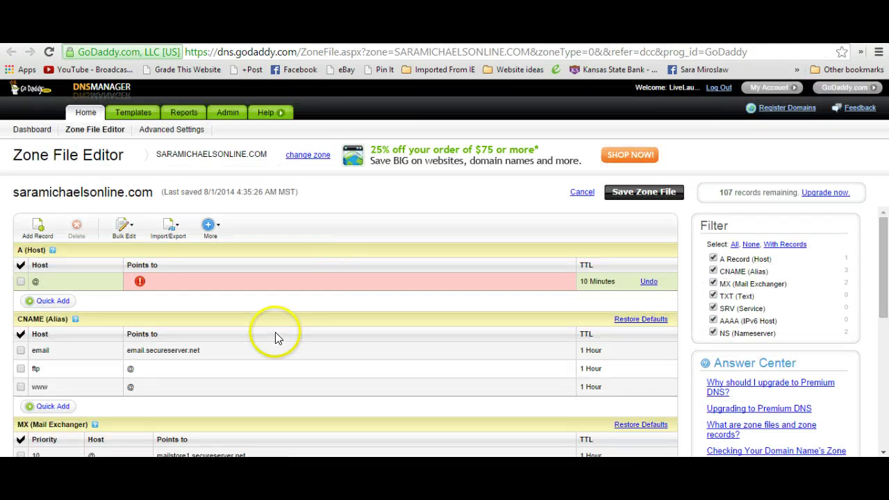
- Enter 199.34.228.55 in the @ A record's Points to field, checking it against the Weebly article
{"action": "left_click", "coordinate": [192, 283]}
{"action": "left_click", "coordinate": [193, 283]}
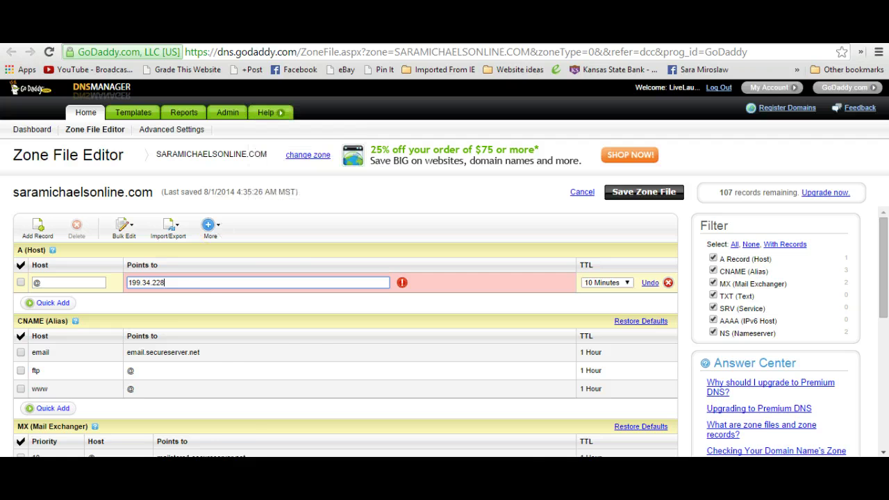
{"action": "left_click", "coordinate": [431, 35]}
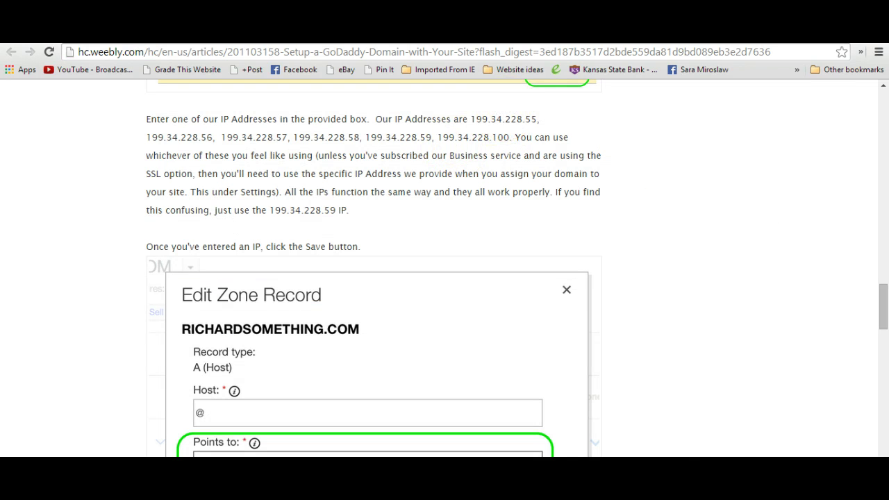
{"action": "key", "text": "ctrl+Tab"}
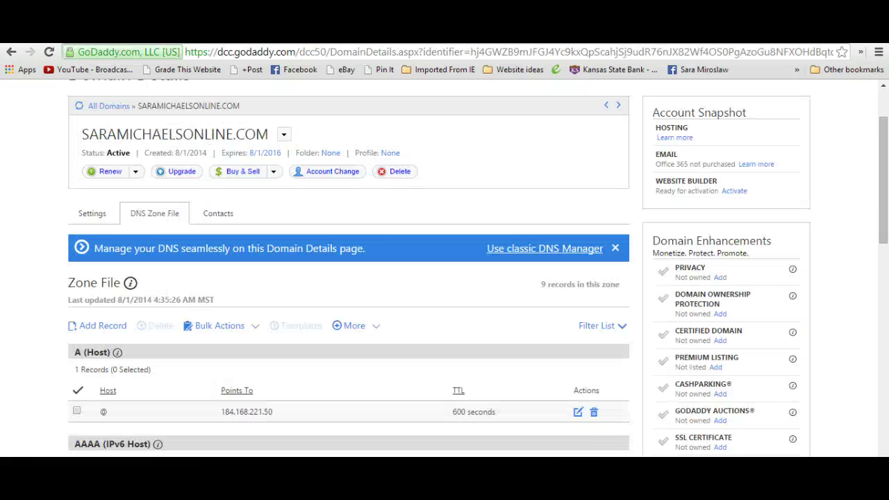
{"action": "key", "text": "ctrl+Tab"}
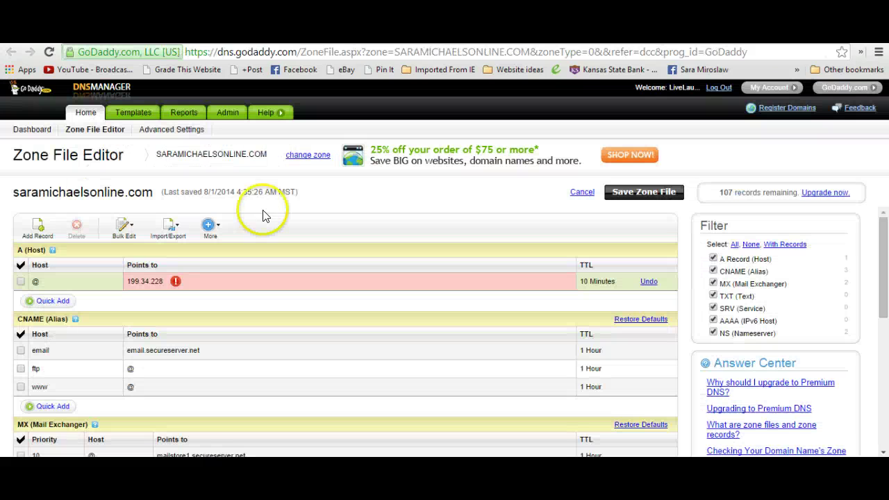
{"action": "left_click", "coordinate": [177, 285]}
{"action": "left_click", "coordinate": [178, 283]}
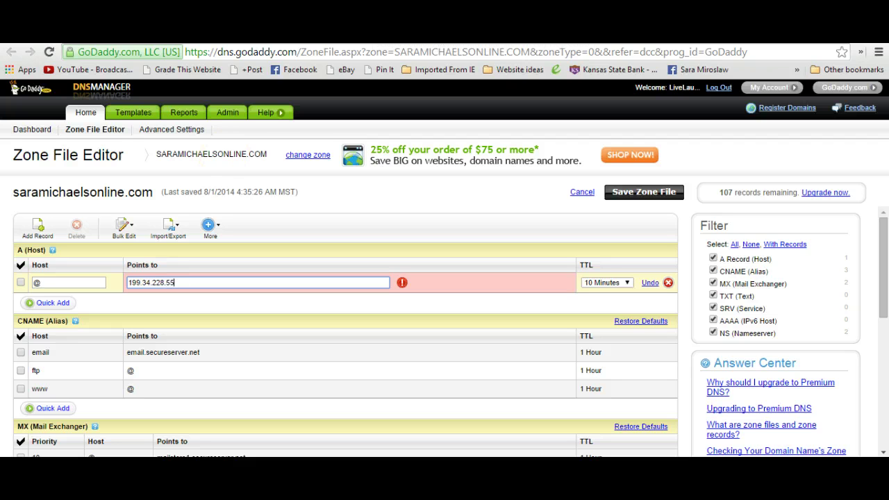
{"action": "key", "text": "ctrl+Tab"}
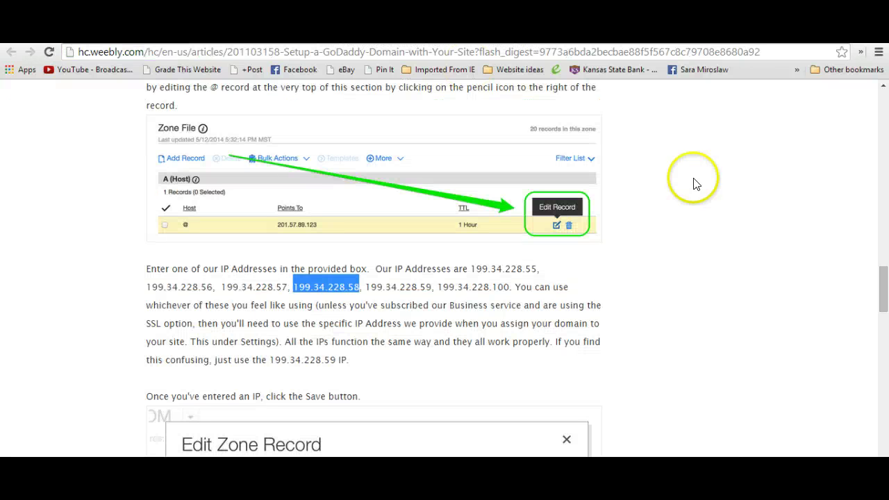
{"action": "key", "text": "ctrl+Tab"}
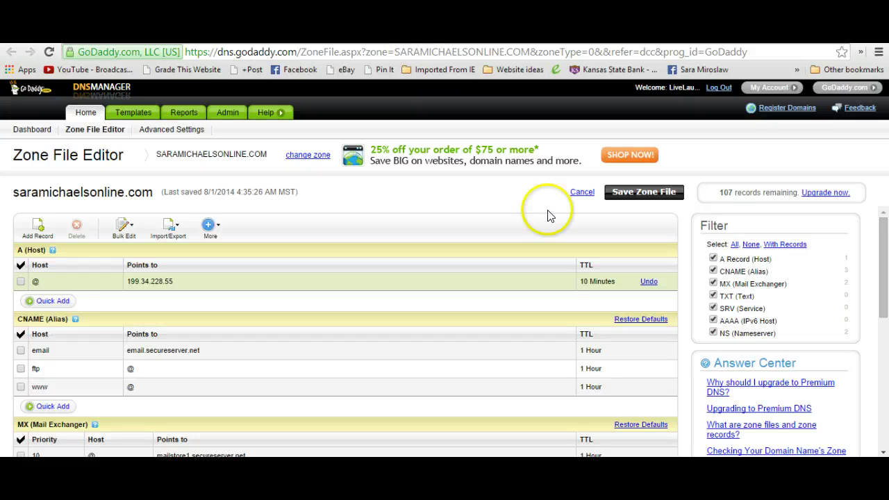
- Save the zone file and confirm both the Confirm and Zone File Saved dialogs
{"action": "left_click", "coordinate": [640, 193]}
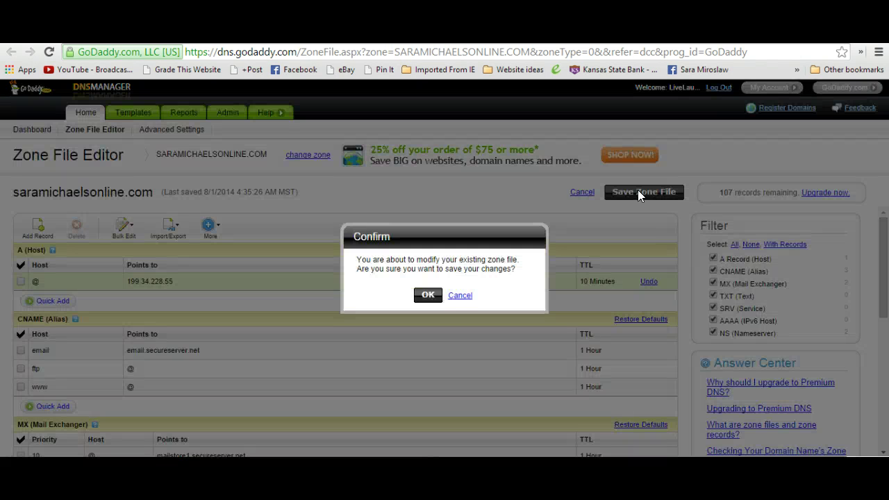
{"action": "left_click", "coordinate": [429, 297]}
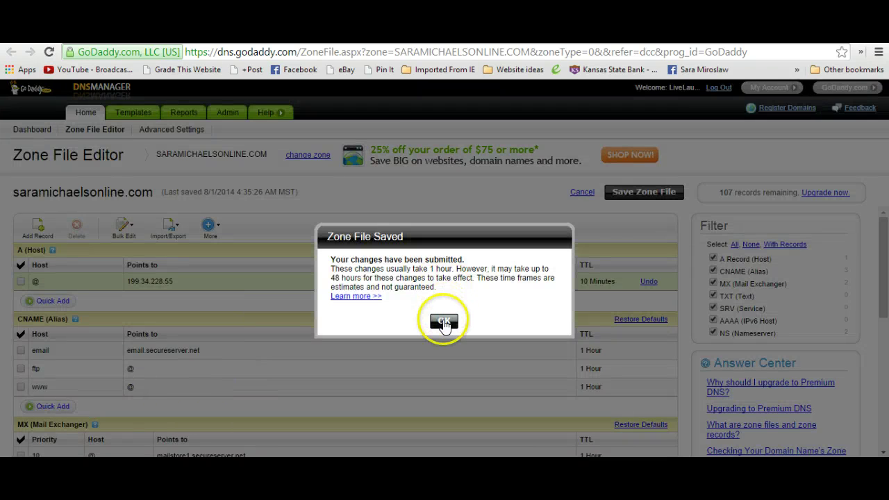
{"action": "left_click", "coordinate": [444, 322]}
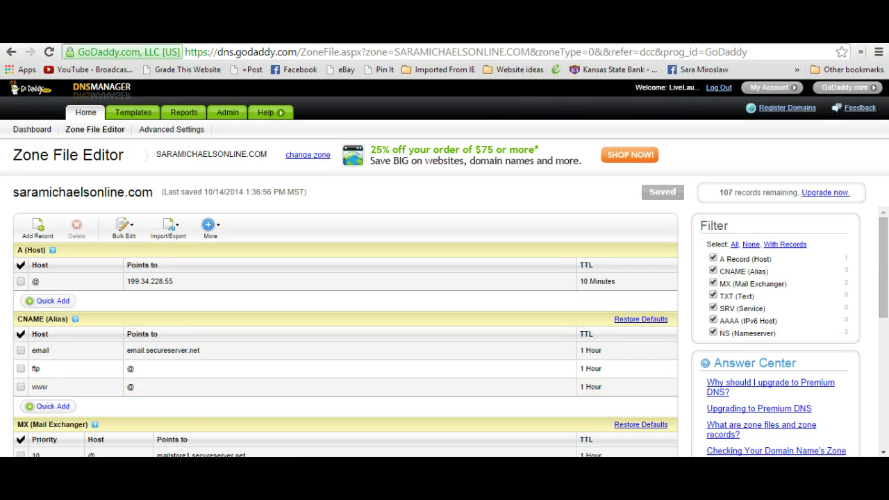
{"action": "left_click", "coordinate": [528, 33]}
{"action": "left_click", "coordinate": [687, 52]}
{"action": "type", "text": "www.saramichaelsonlin"}
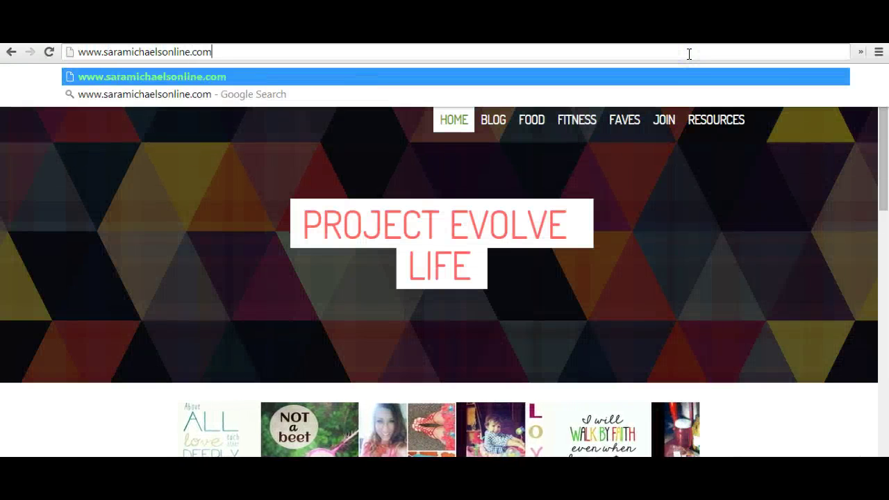
{"action": "type", "text": "e.com"}
{"action": "key", "text": "Return"}
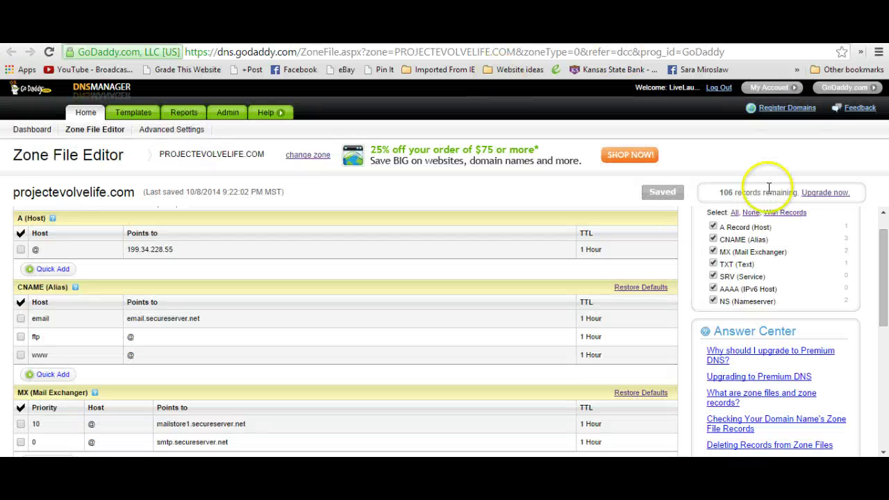
{"action": "left_click", "coordinate": [885, 276]}
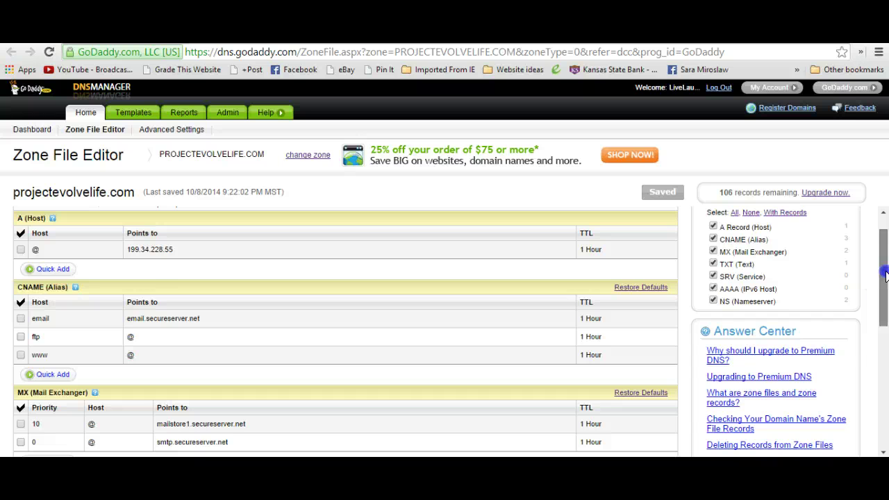
{"action": "left_click_drag", "start_coordinate": [886, 275], "coordinate": [886, 163]}
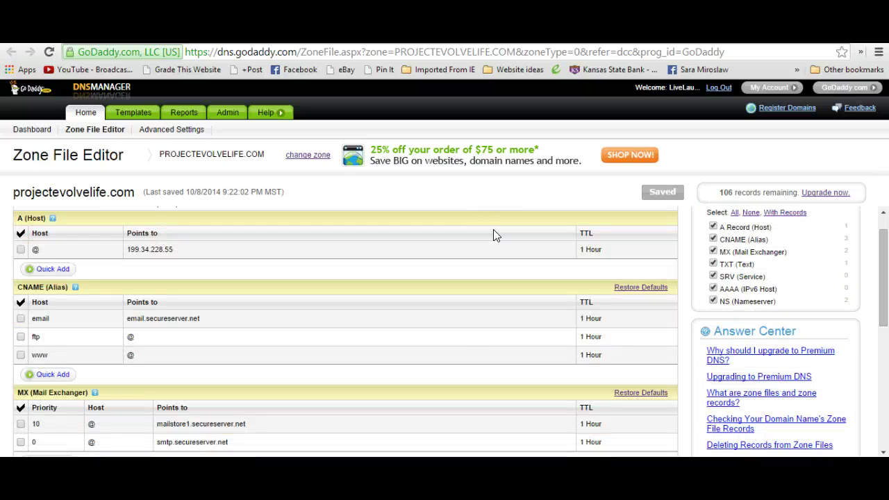
{"action": "mouse_move", "coordinate": [38, 359]}
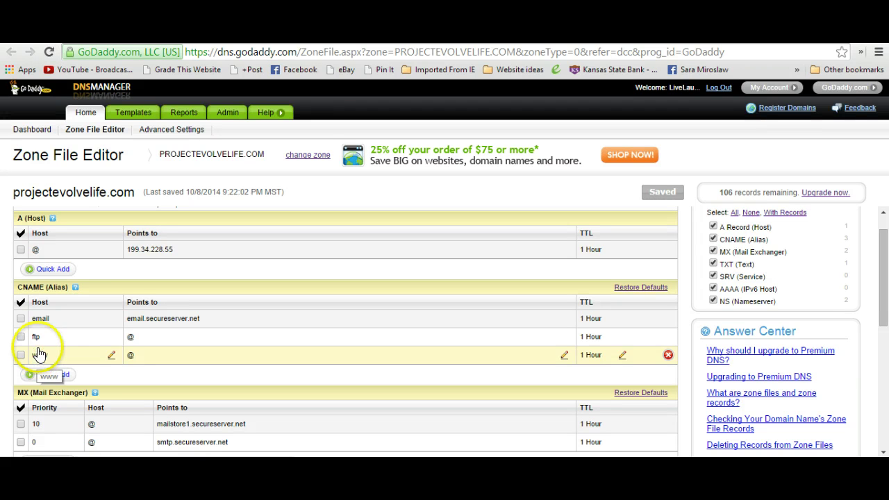